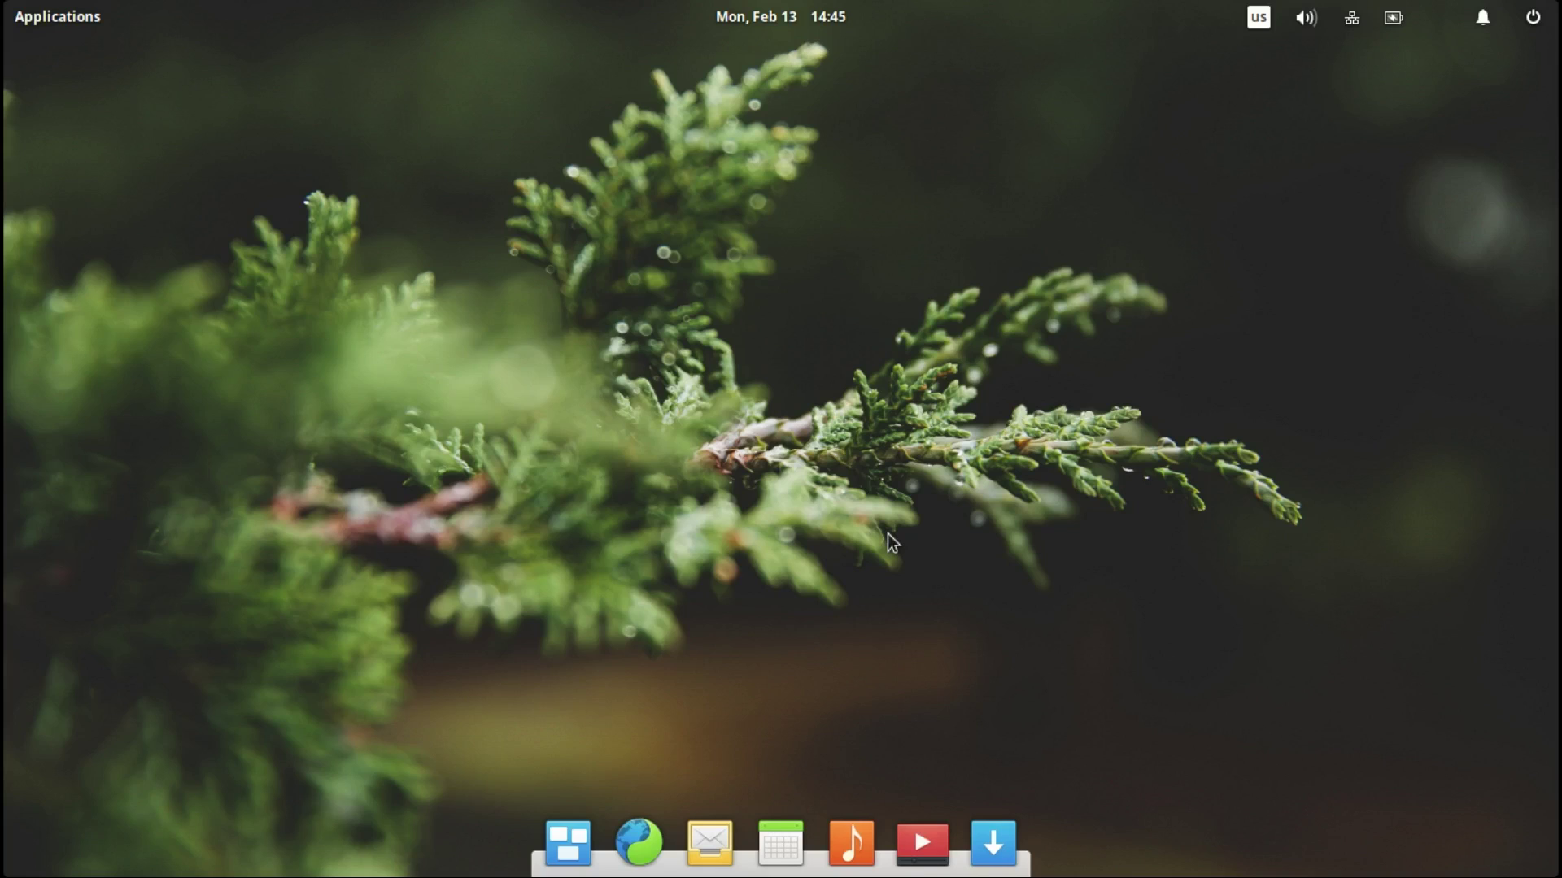
# Launch Epiphany and run a web search for 'google chrome' from the address bar.
pyautogui.click(642, 850)
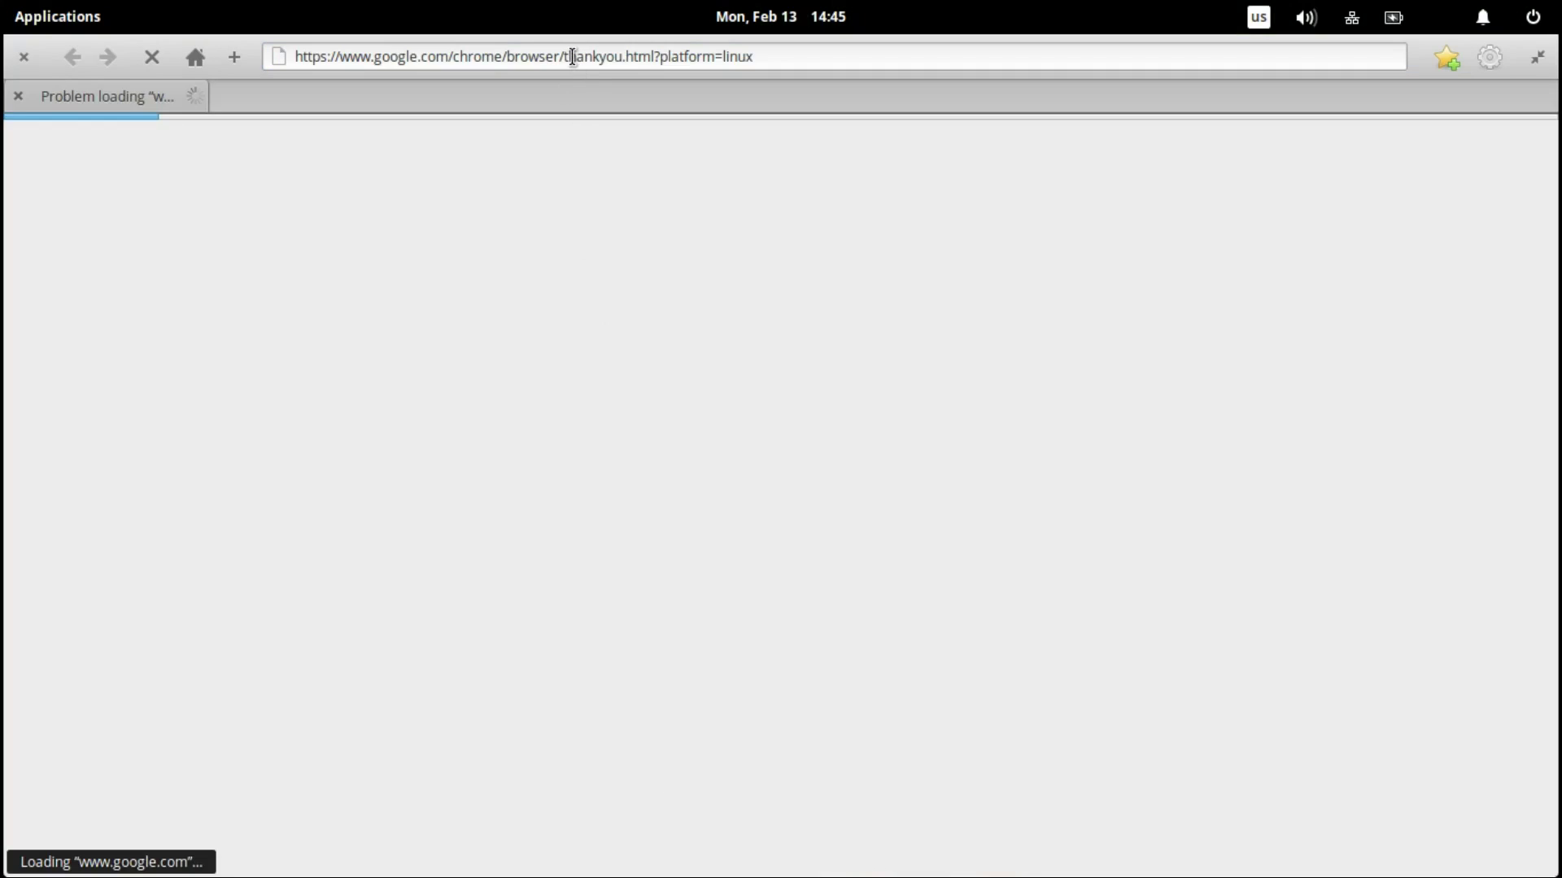
pyautogui.doubleClick(573, 56)
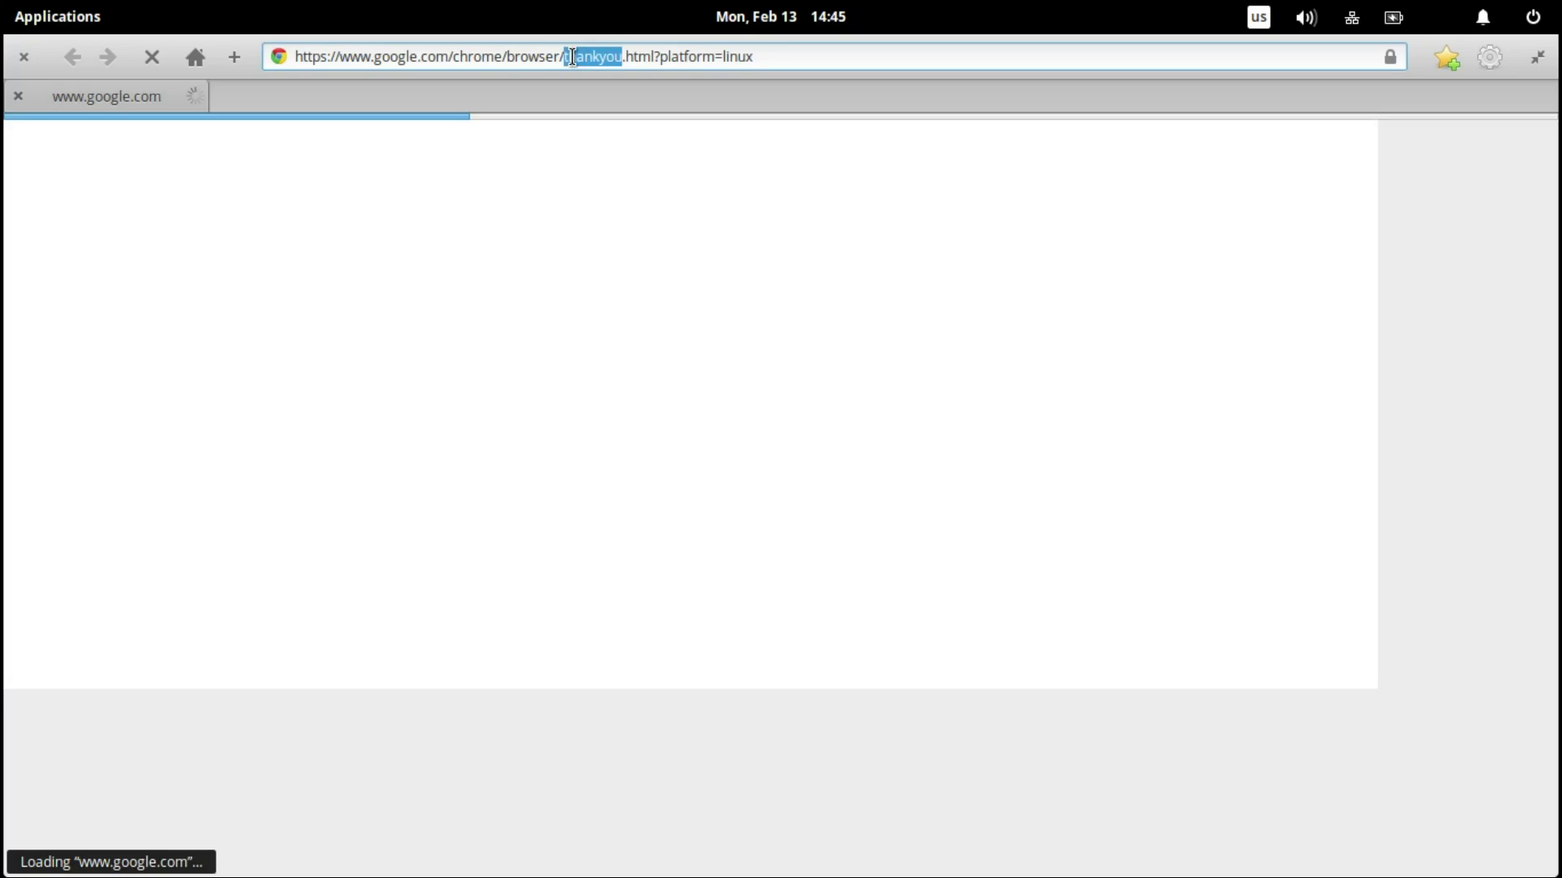
pyautogui.tripleClick(572, 56)
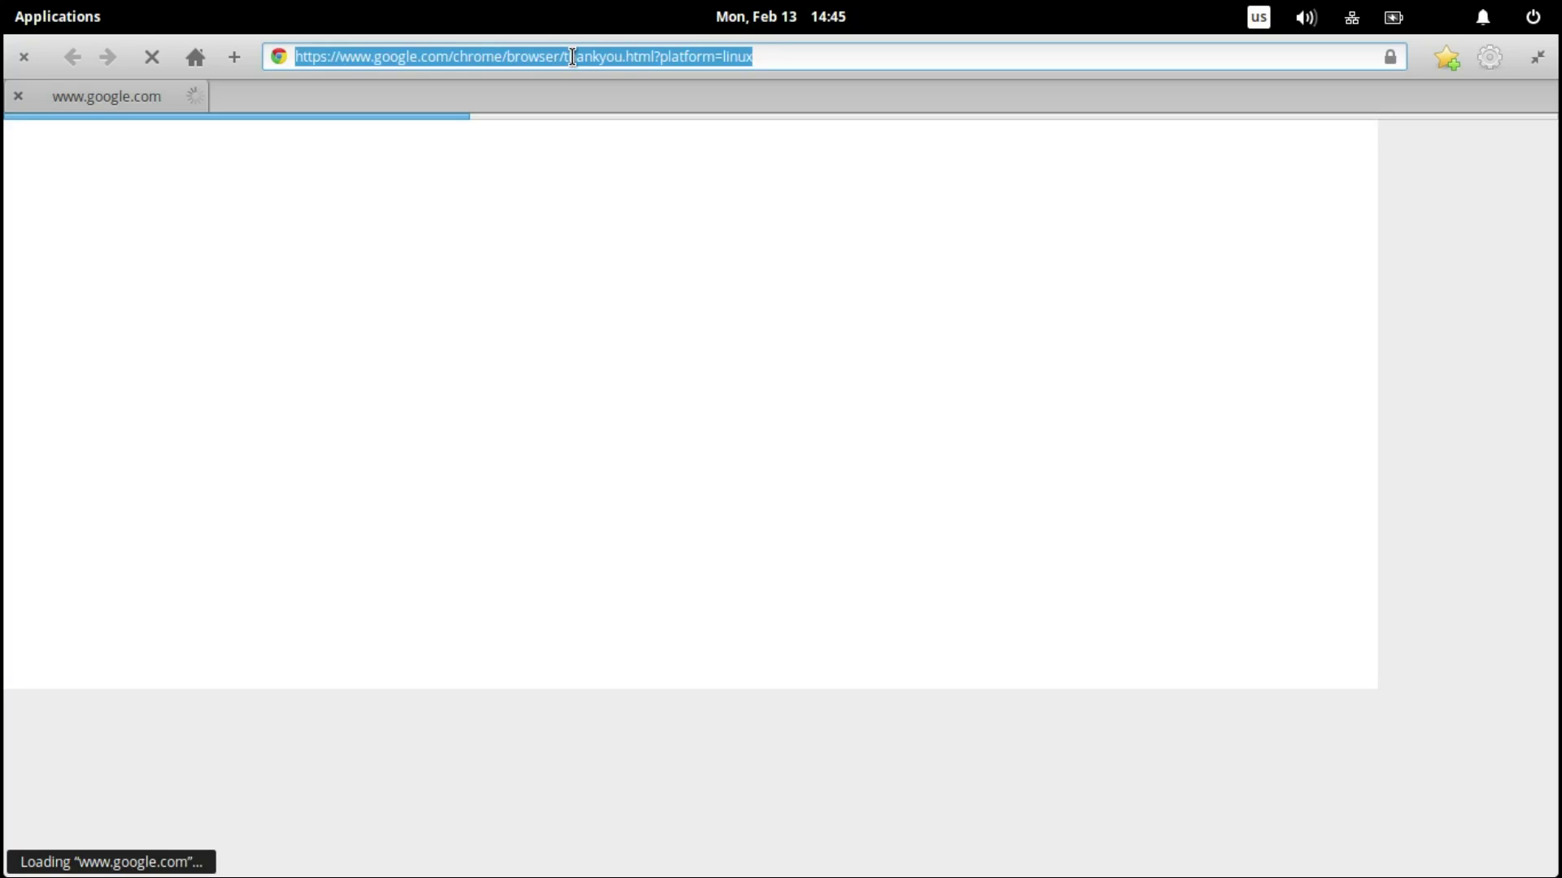
pyautogui.press('BackSpace')
pyautogui.write('google ')
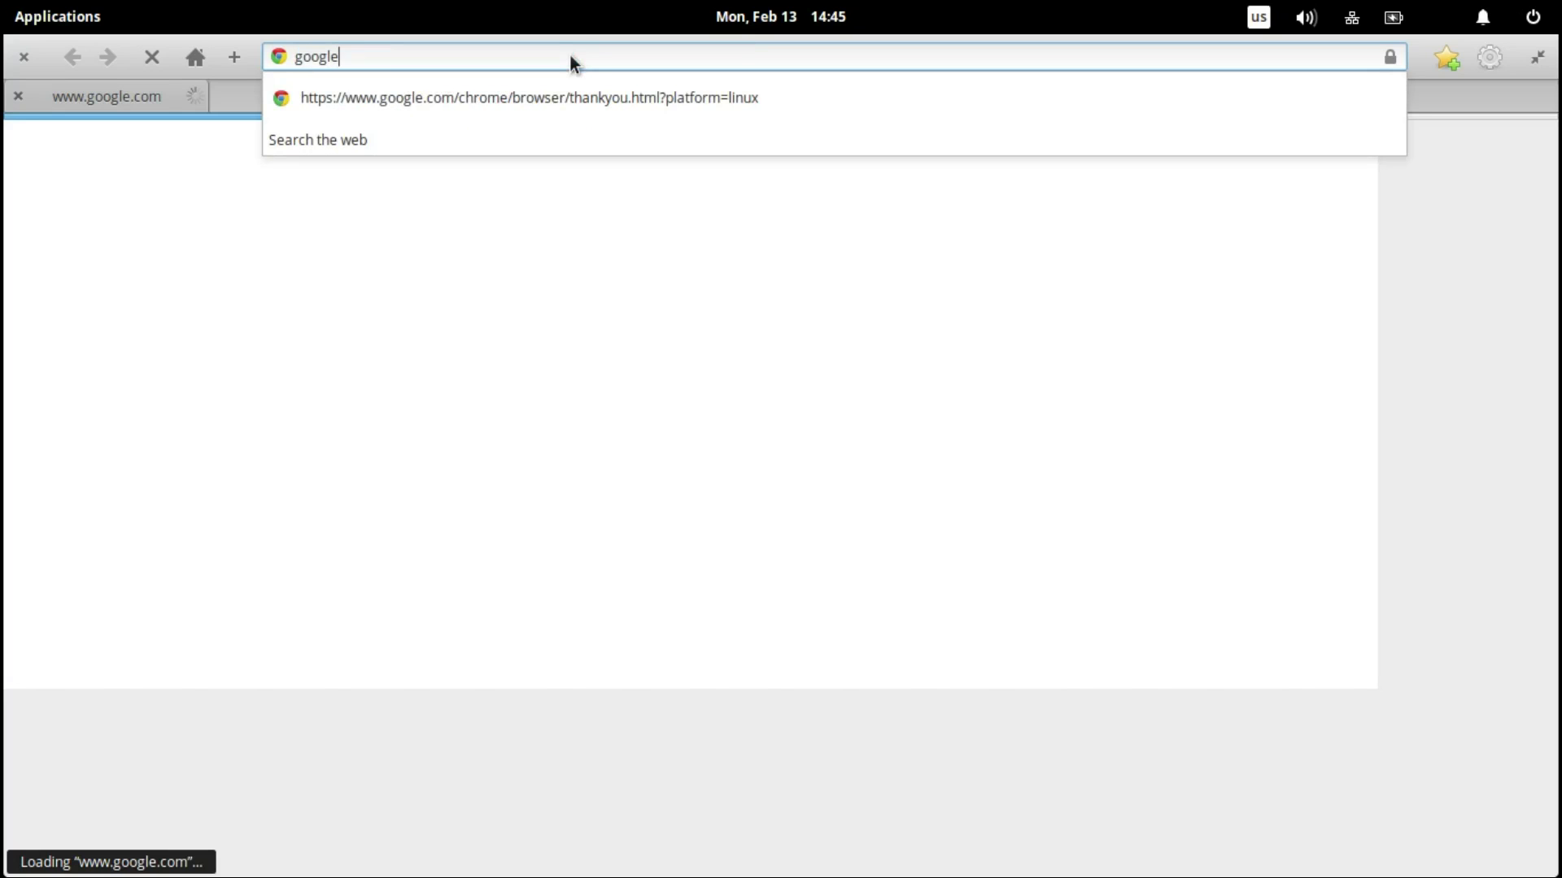
pyautogui.write('chrome')
pyautogui.press('Return')
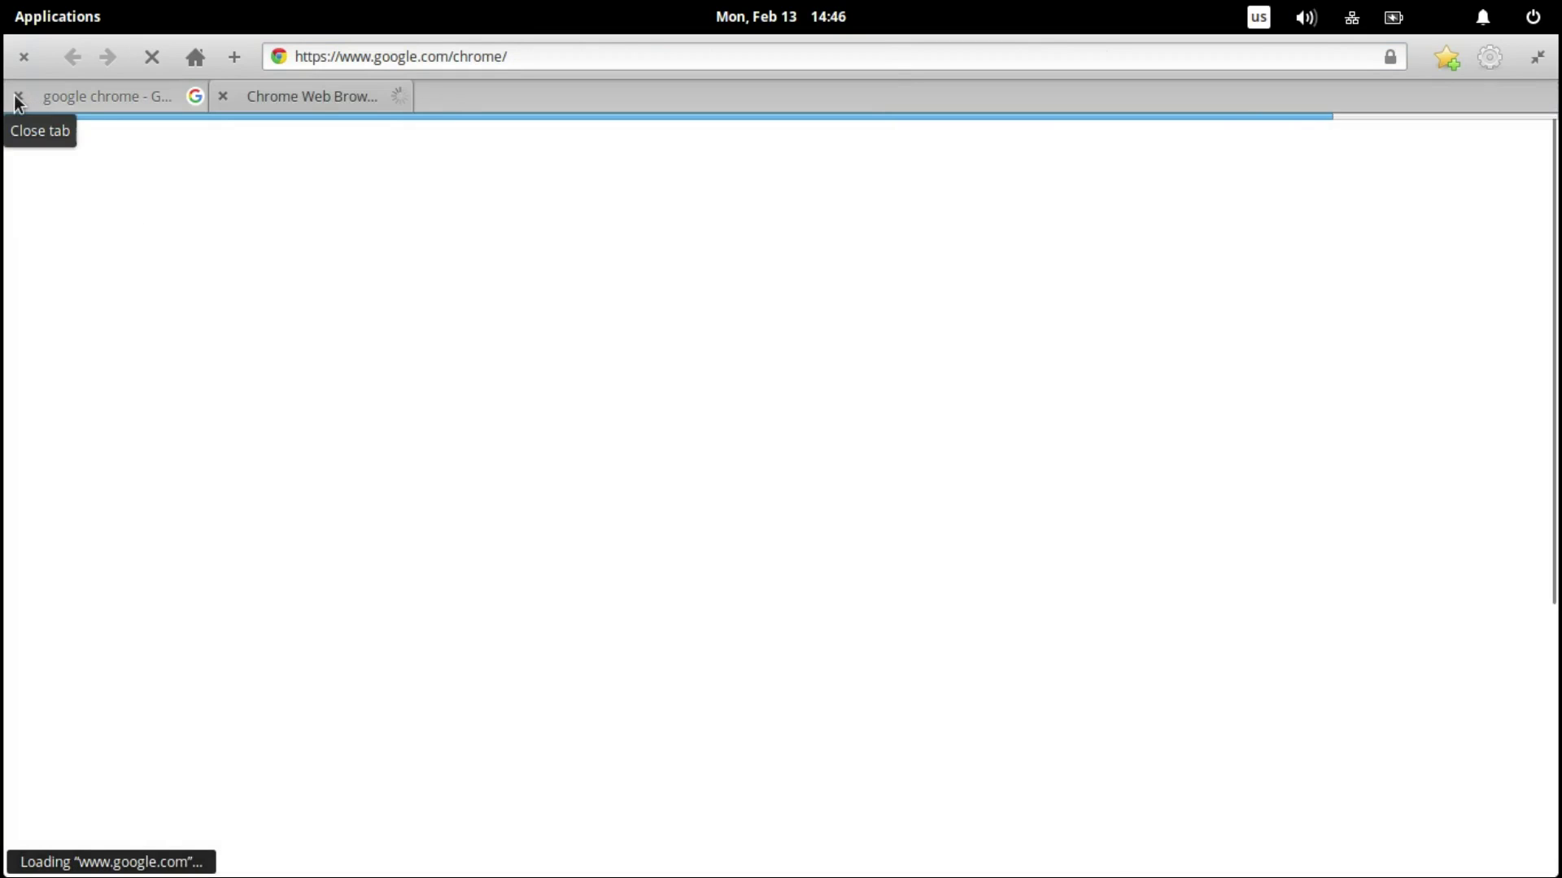
# Close the search tab, start downloading Chrome's 64-bit .deb, and bring up Applications.
pyautogui.click(17, 96)
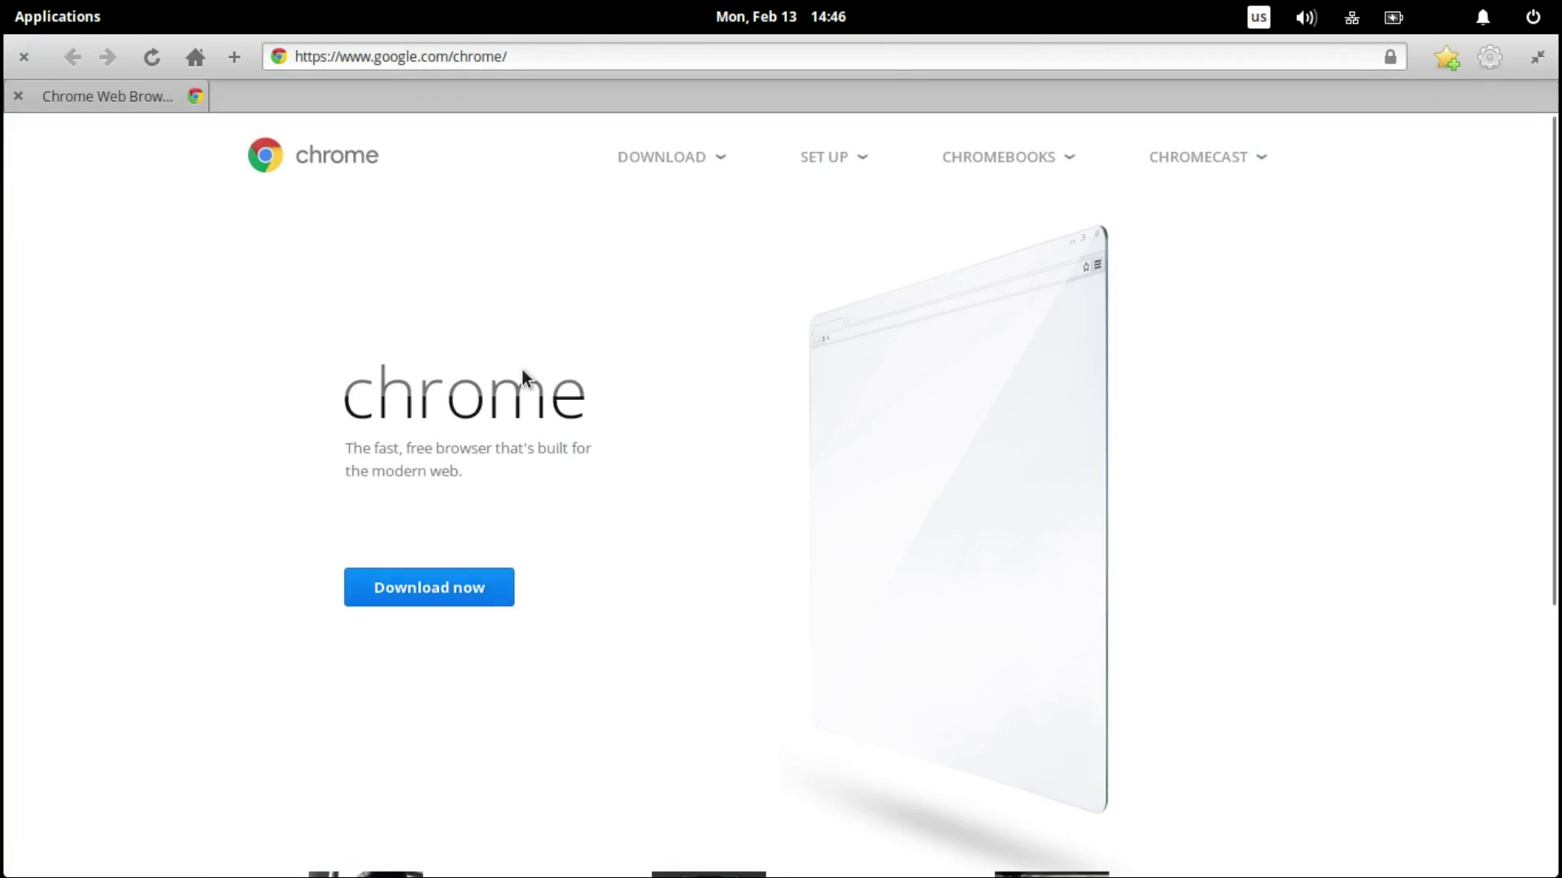
pyautogui.click(440, 593)
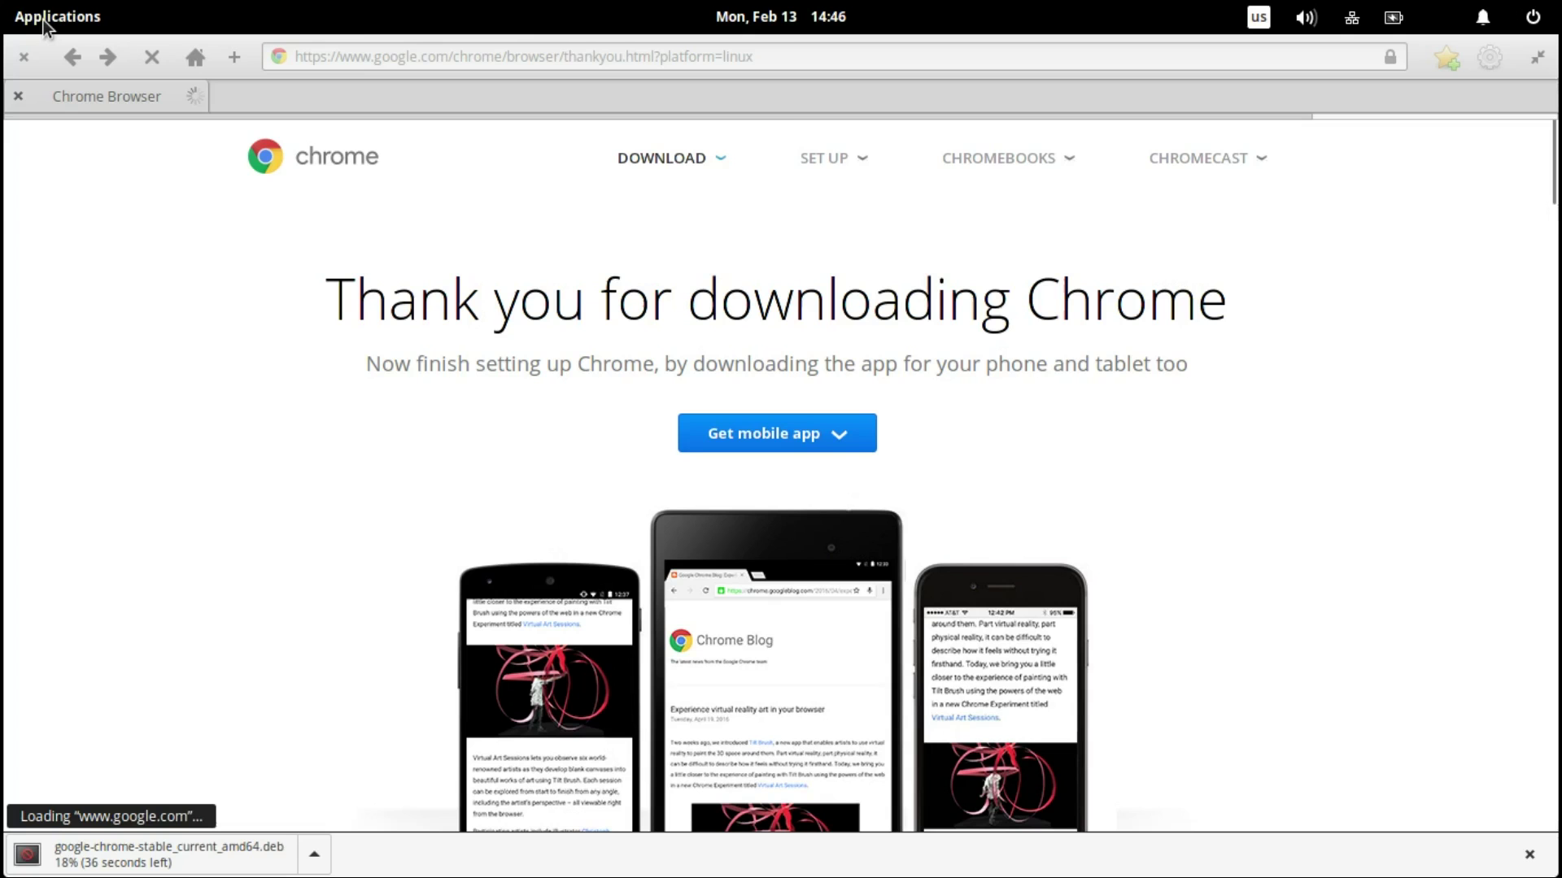
pyautogui.click(43, 20)
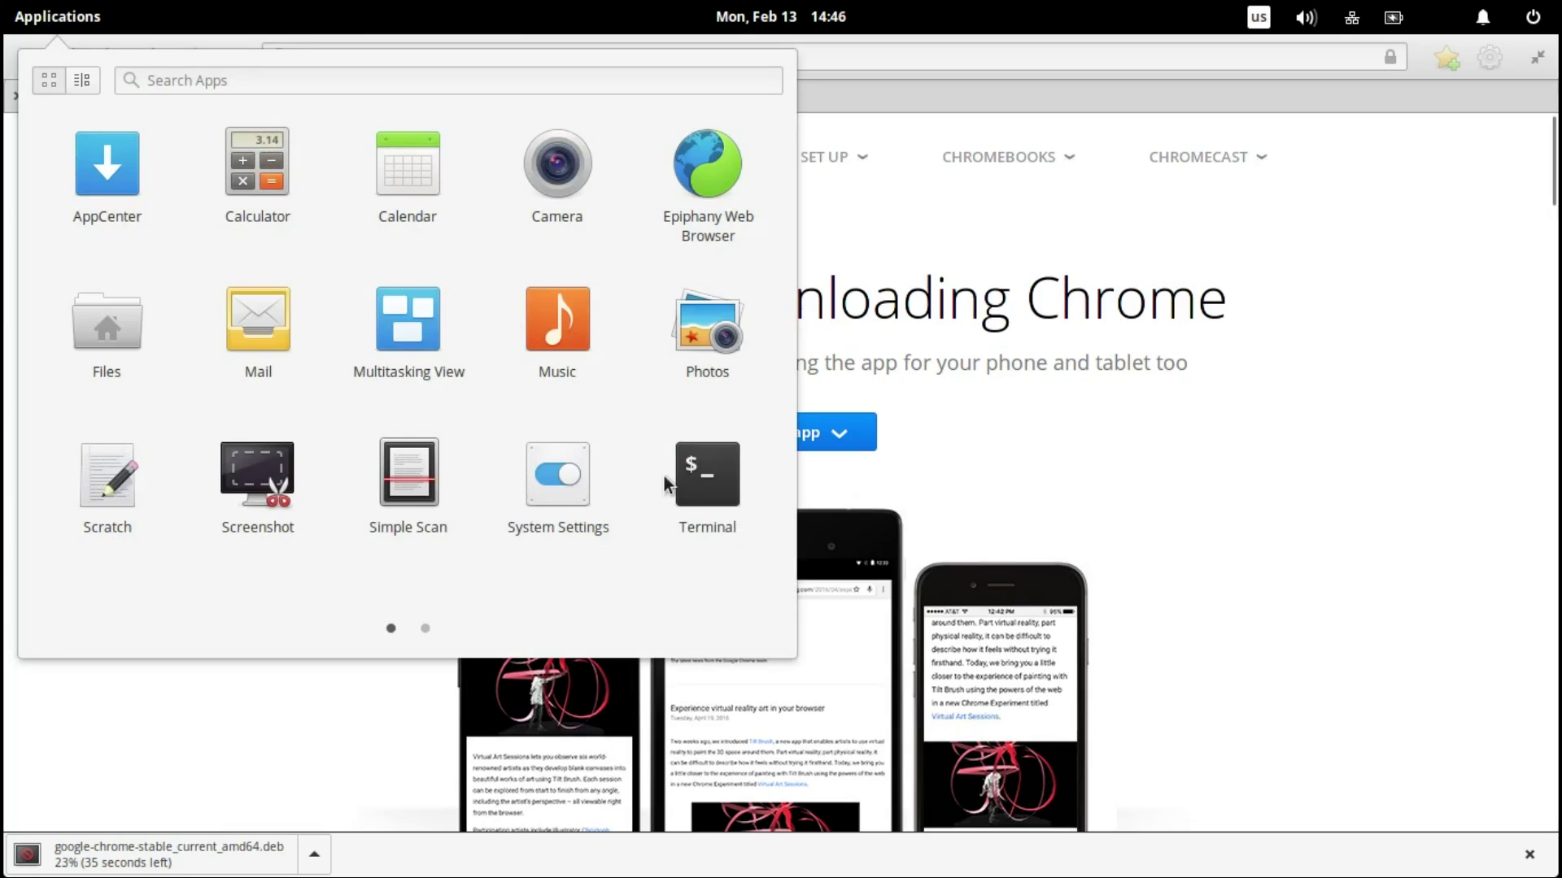
# In Terminal, run 'sudo apt-get install gdebi' and enter the administrator password.
pyautogui.click(701, 482)
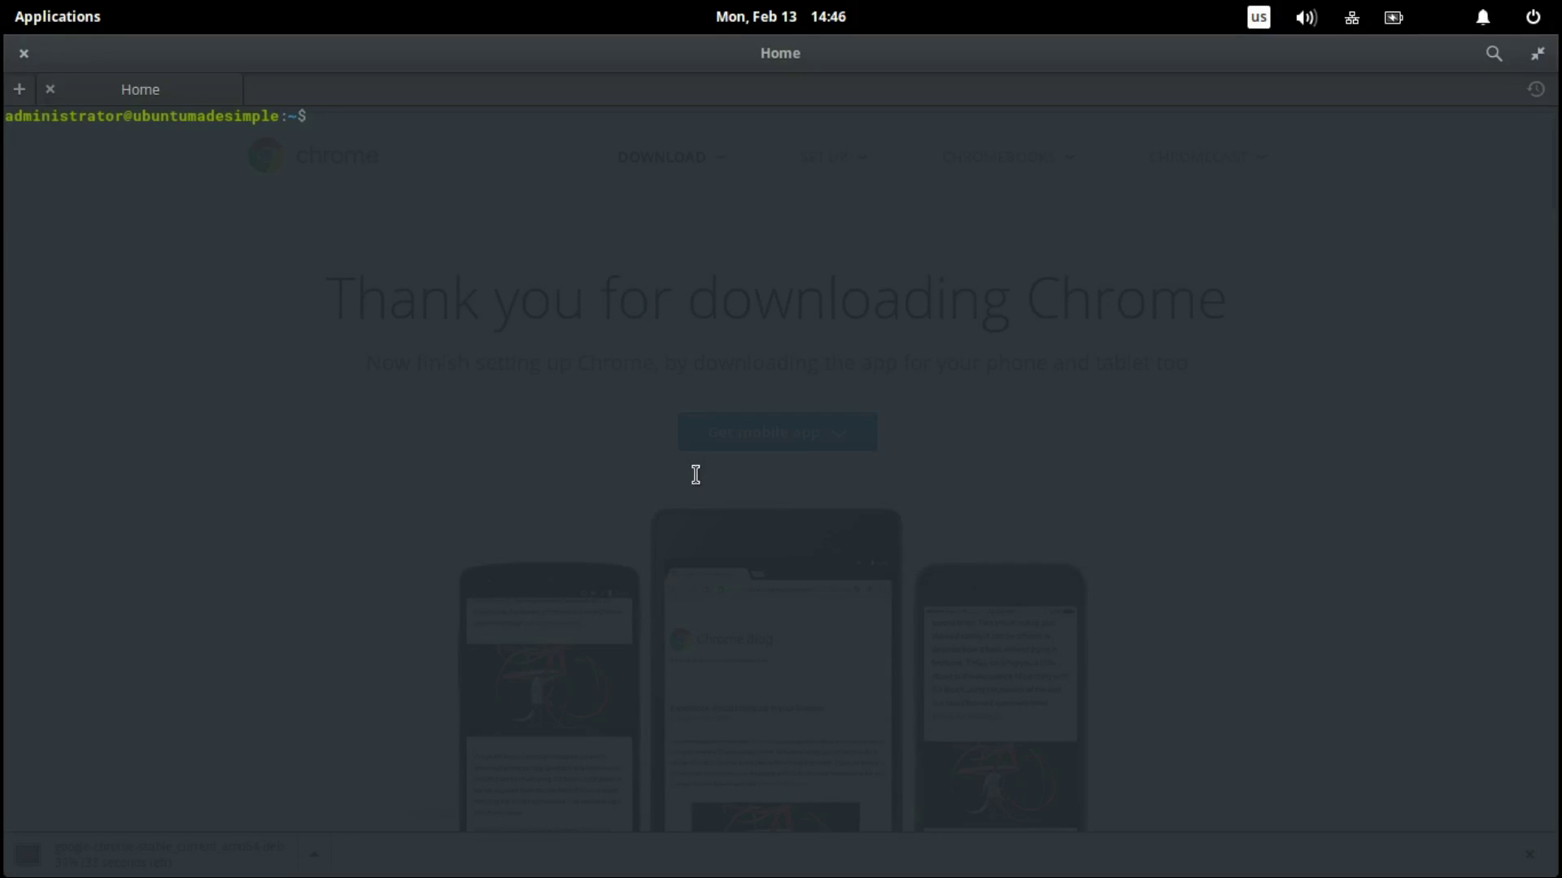
pyautogui.write('sudo apt-get install ')
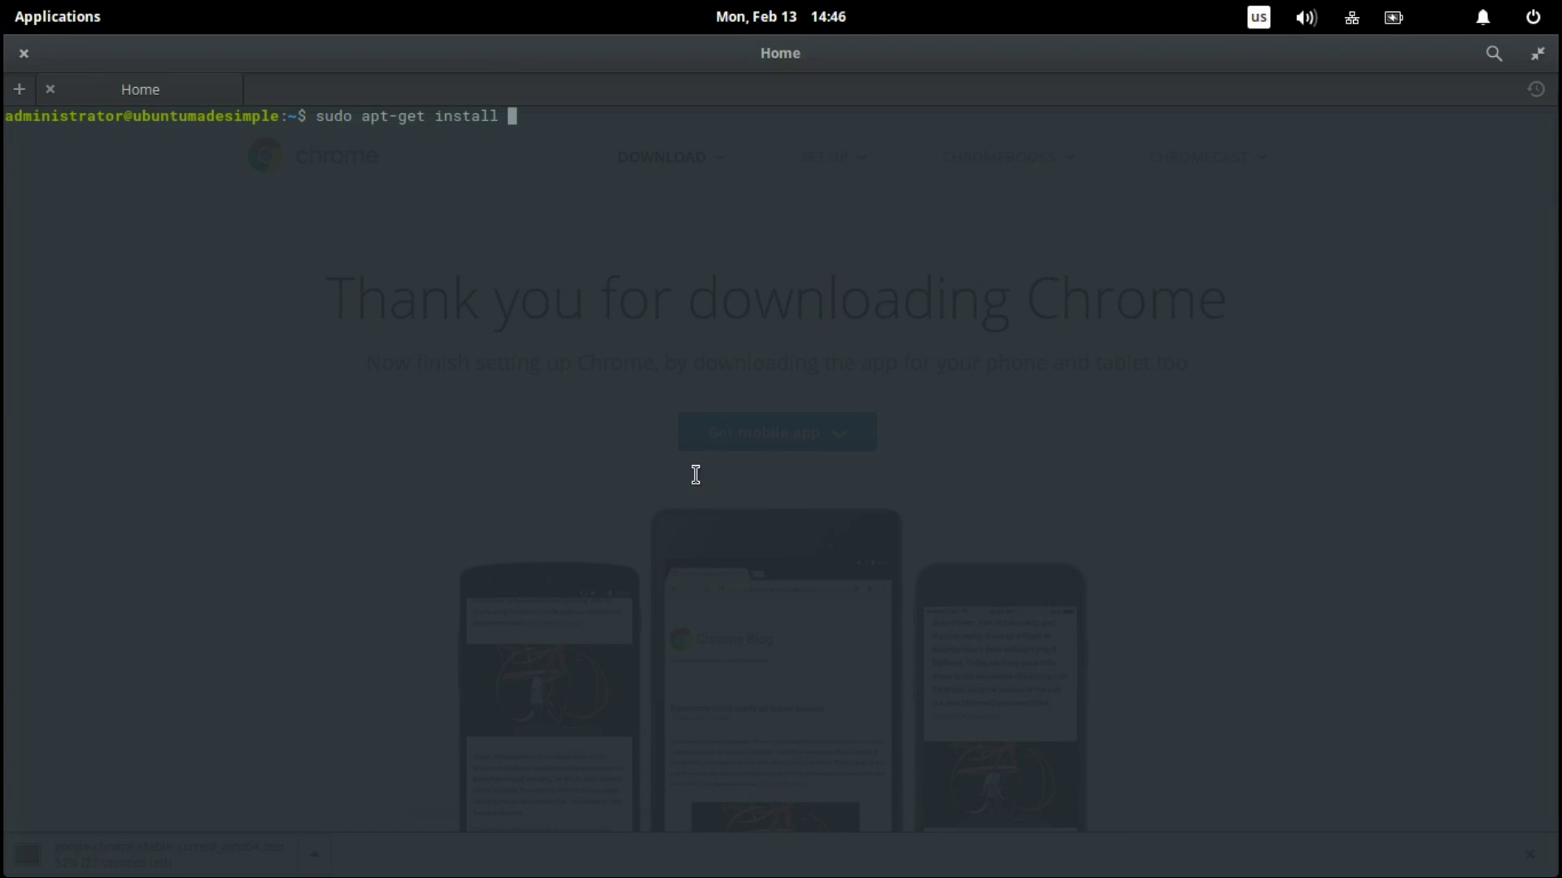
pyautogui.write('gdebi')
pyautogui.press('Return')
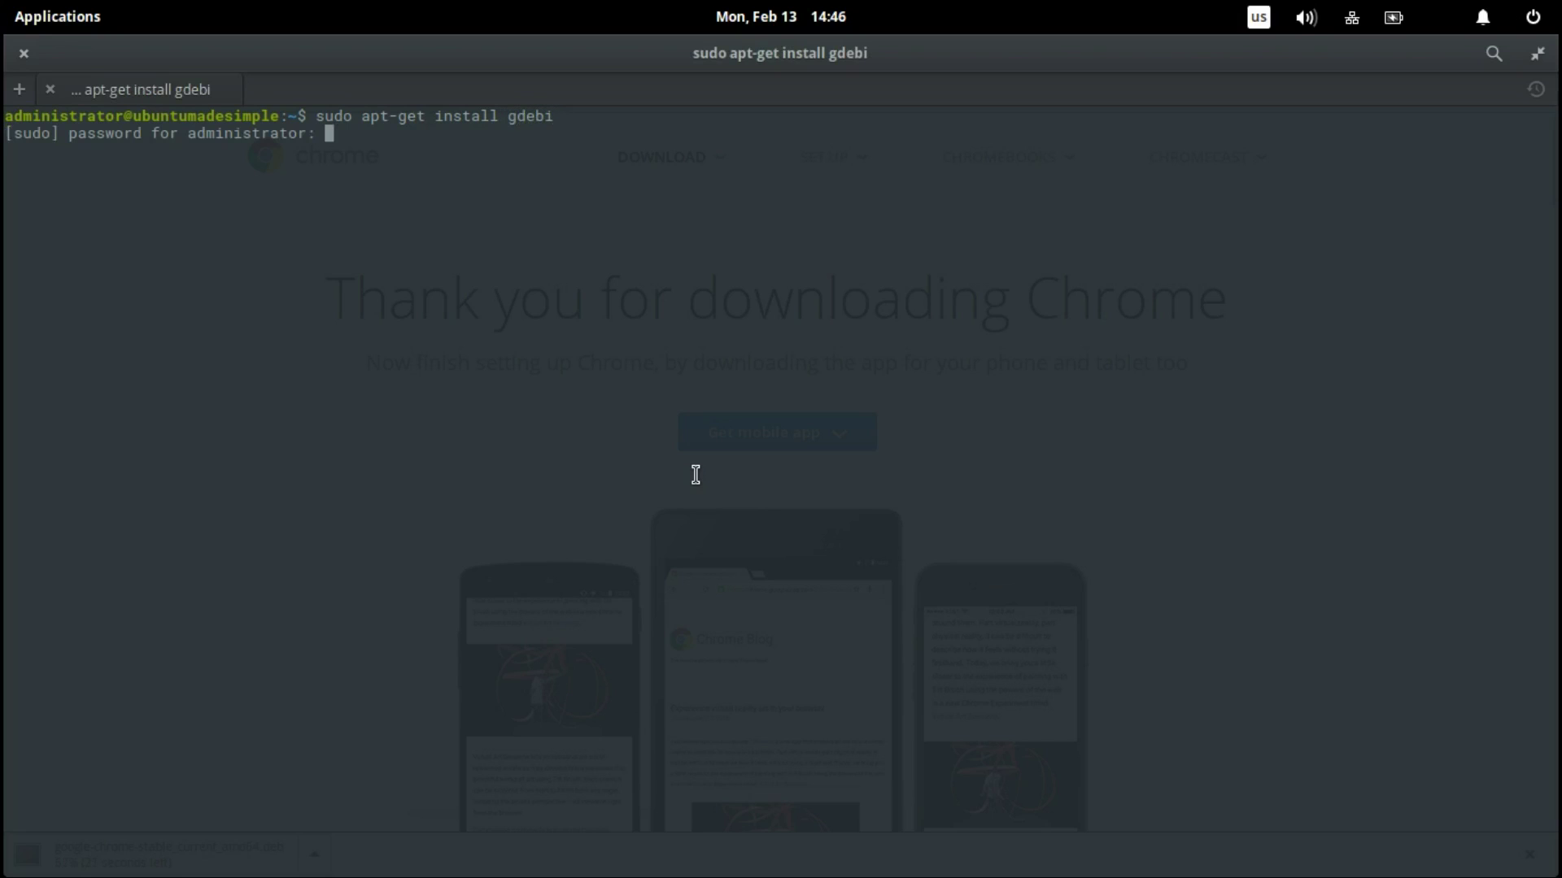
pyautogui.write('******')
pyautogui.press('Return')
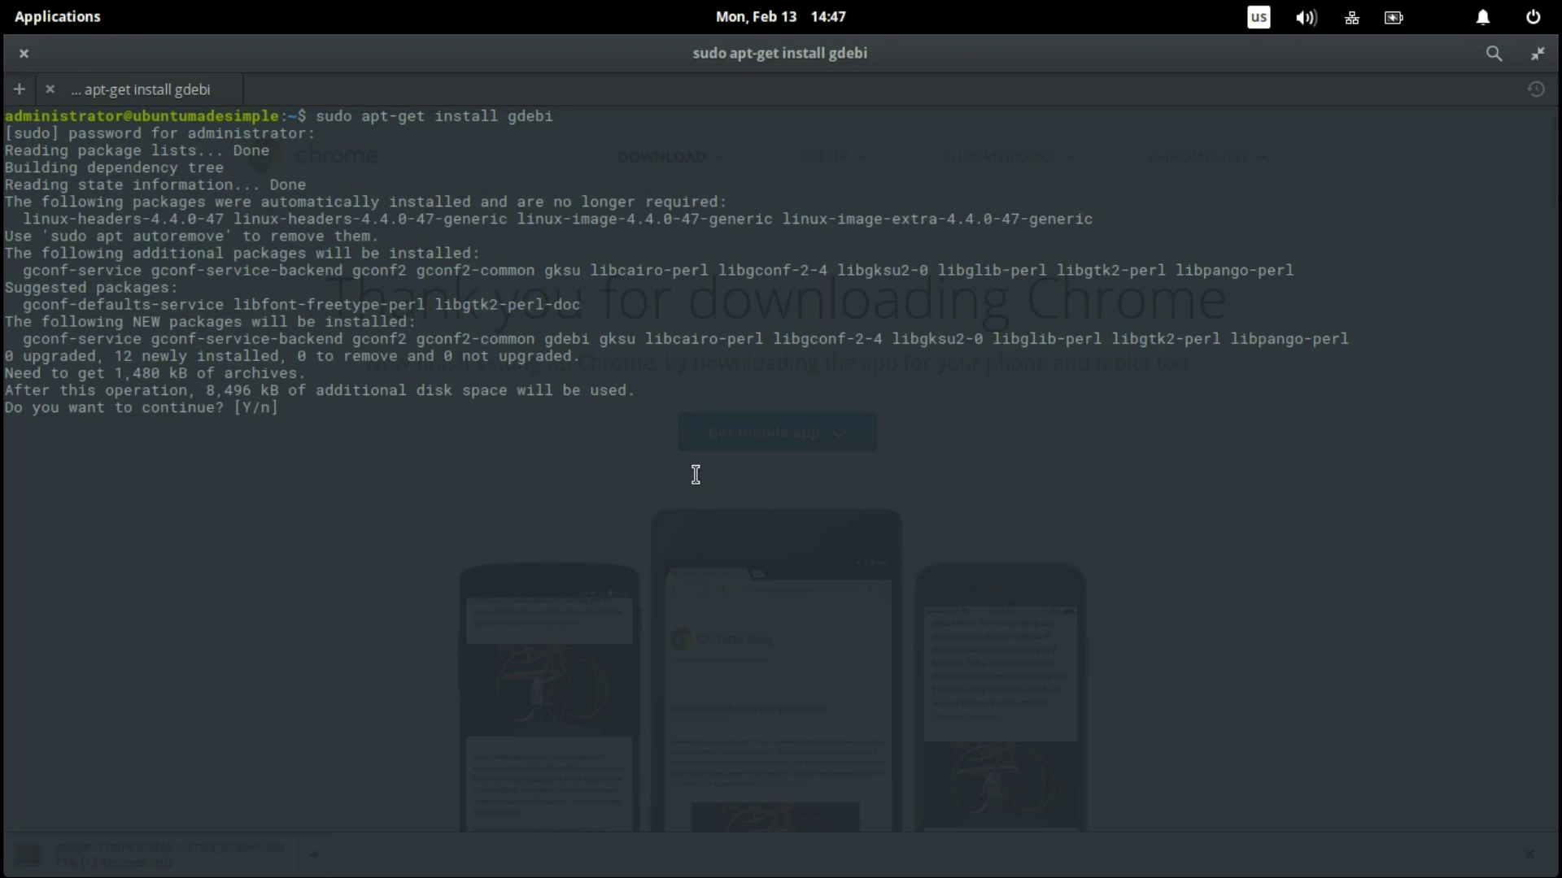
# Confirm the [Y/n] prompt so gdebi installs with its 12 new packages.
pyautogui.press('Return')
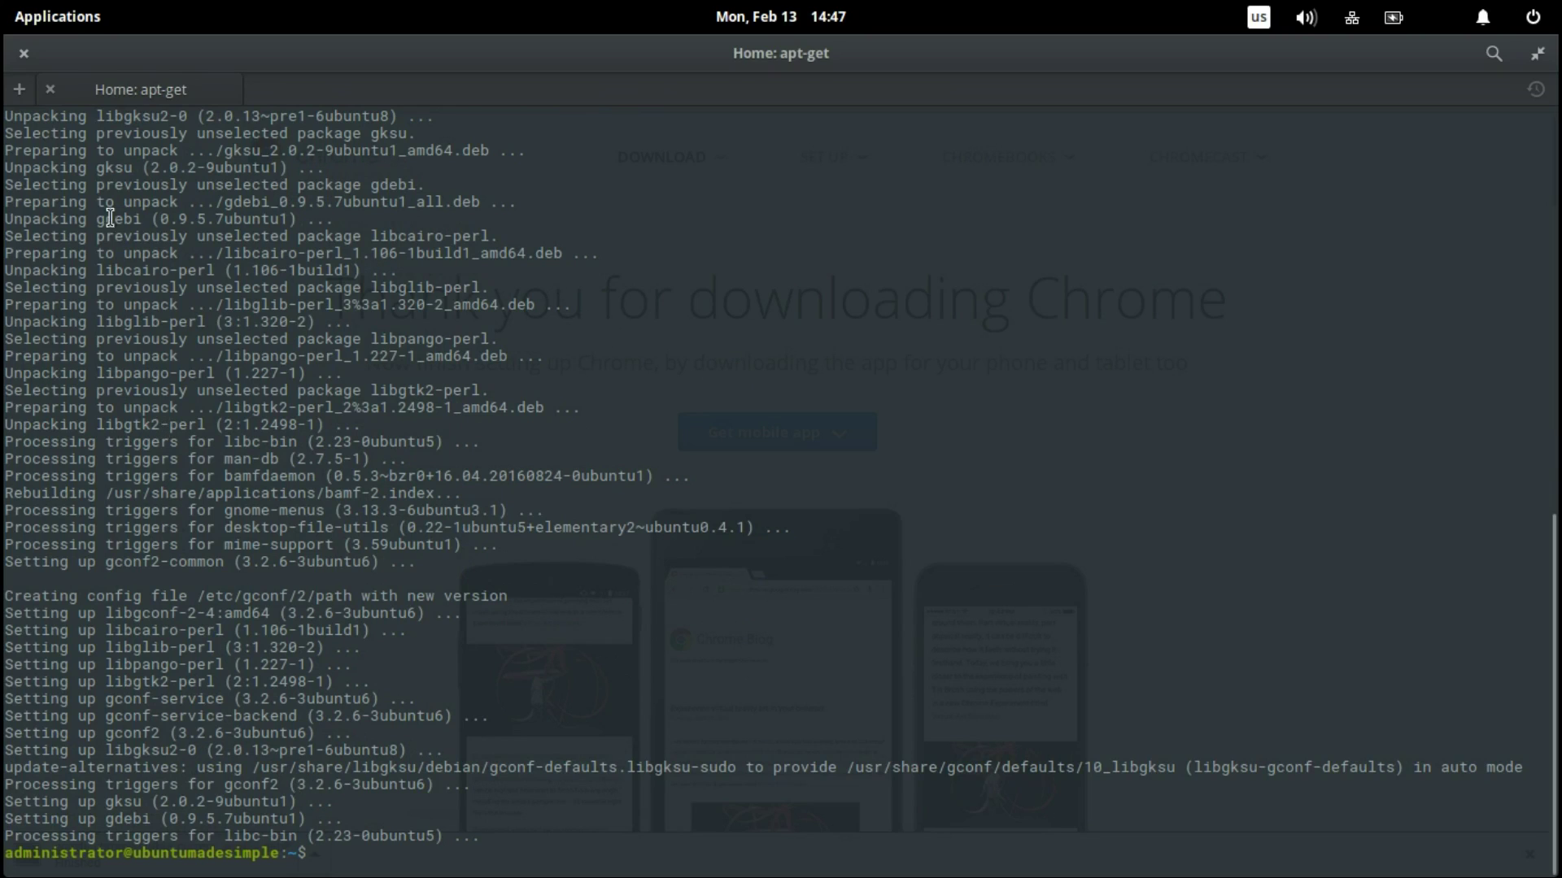
# Close Terminal, show google-chrome-stable_current_amd64.deb in Downloads, and close the thank-you tab.
pyautogui.click(24, 57)
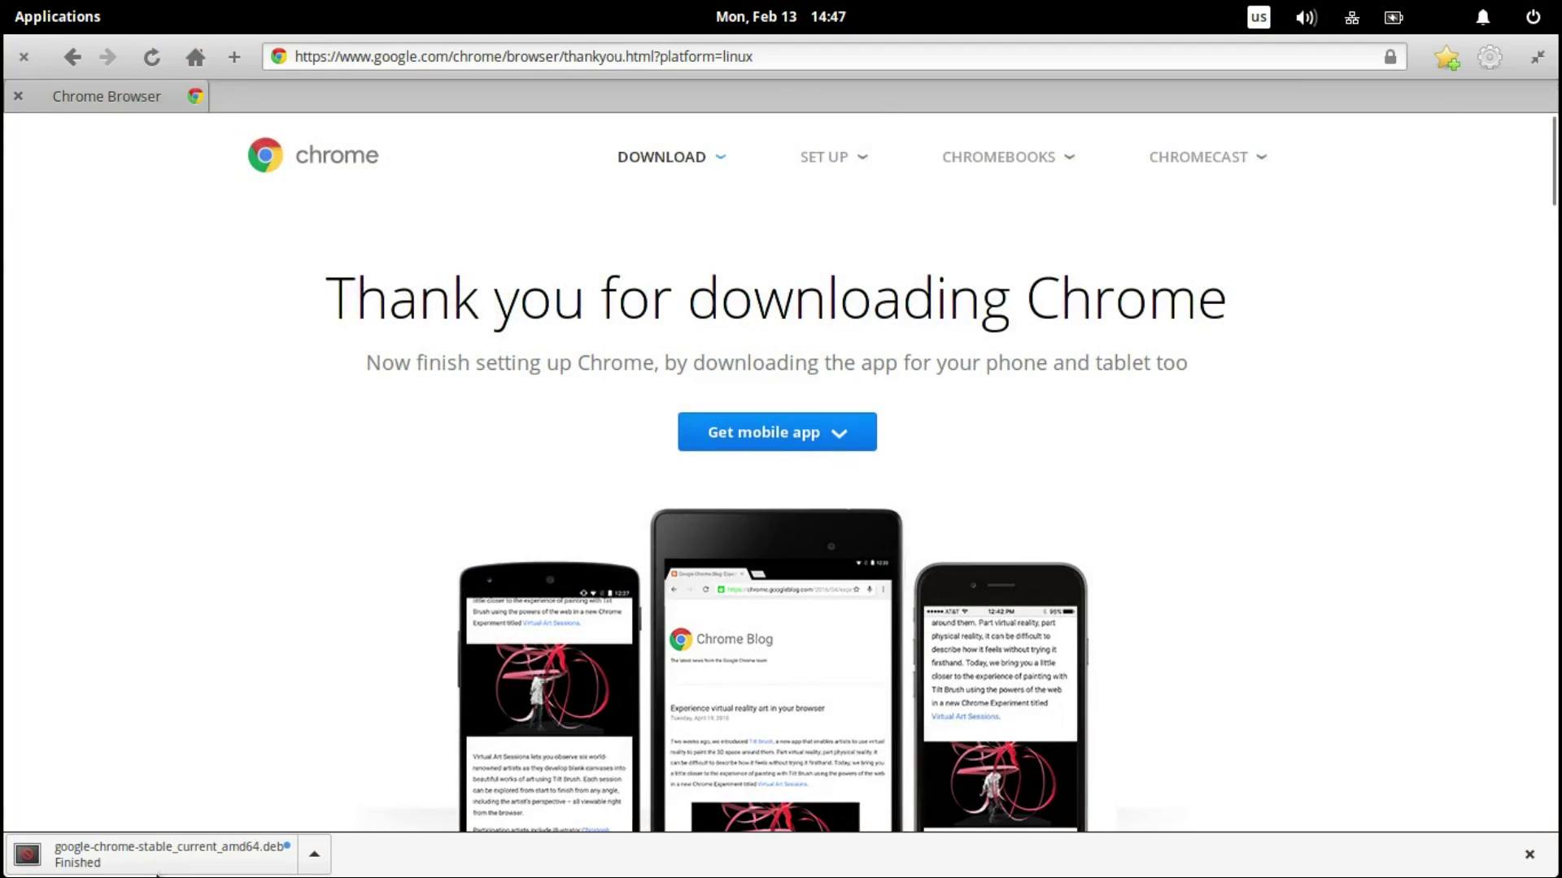
pyautogui.click(315, 861)
pyautogui.click(216, 812)
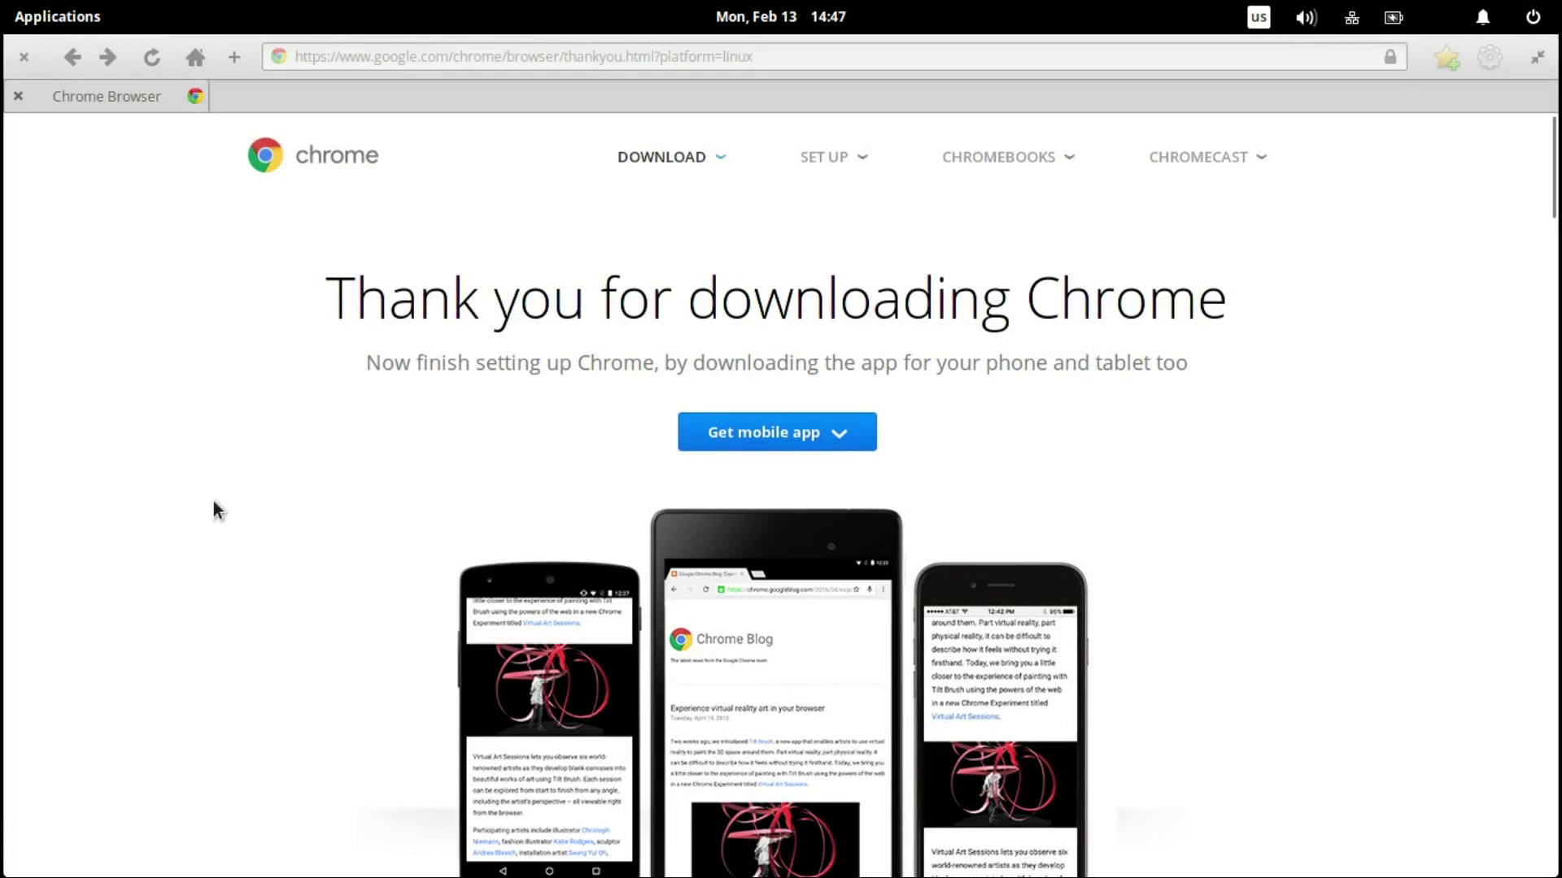
pyautogui.click(131, 445)
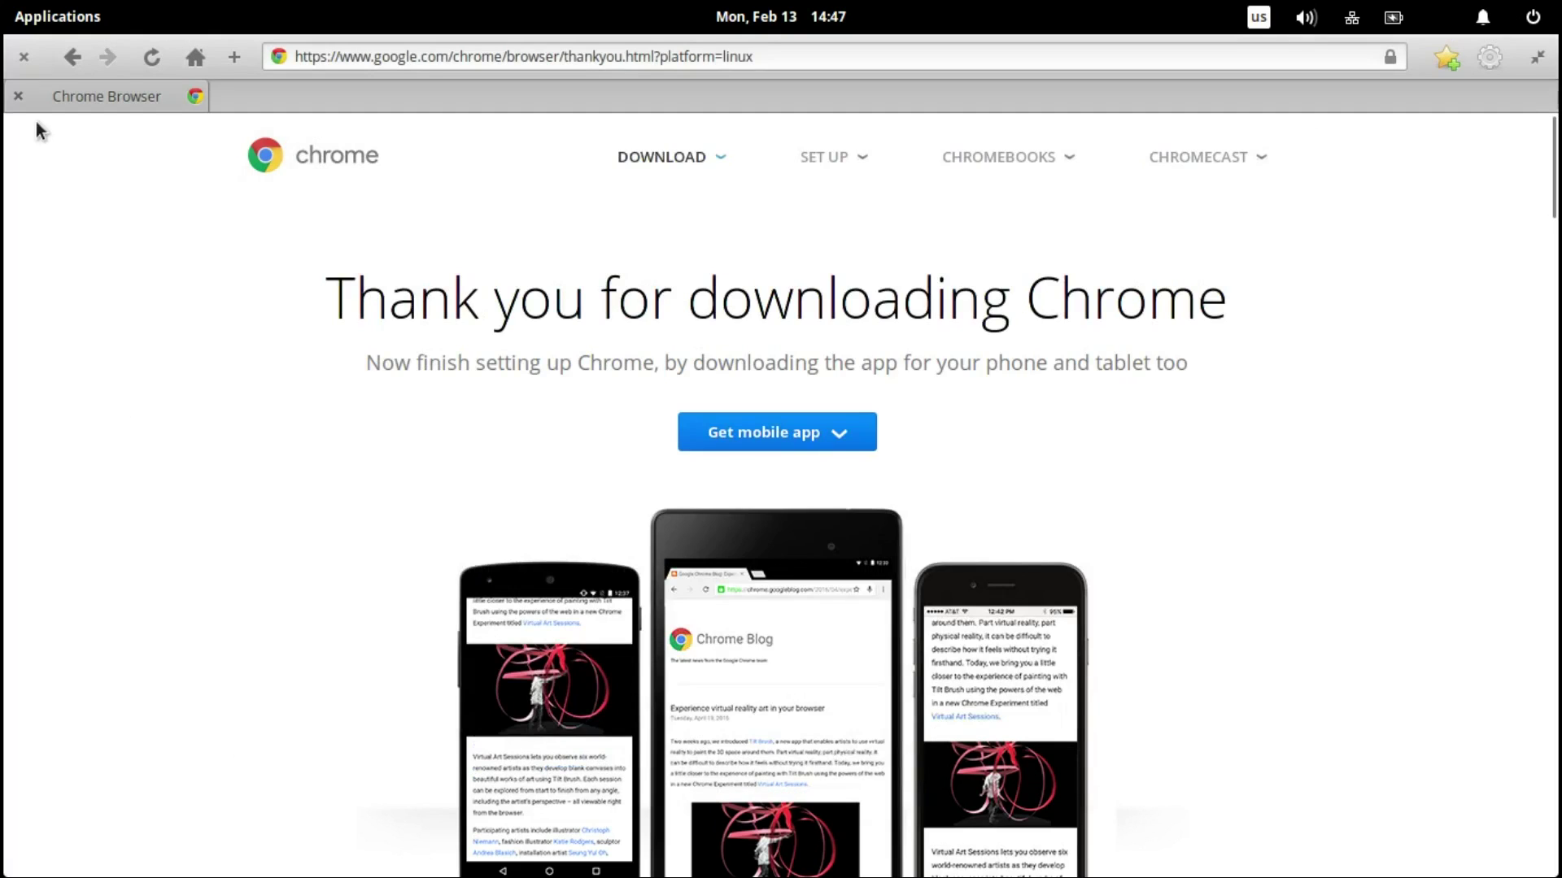
pyautogui.click(23, 59)
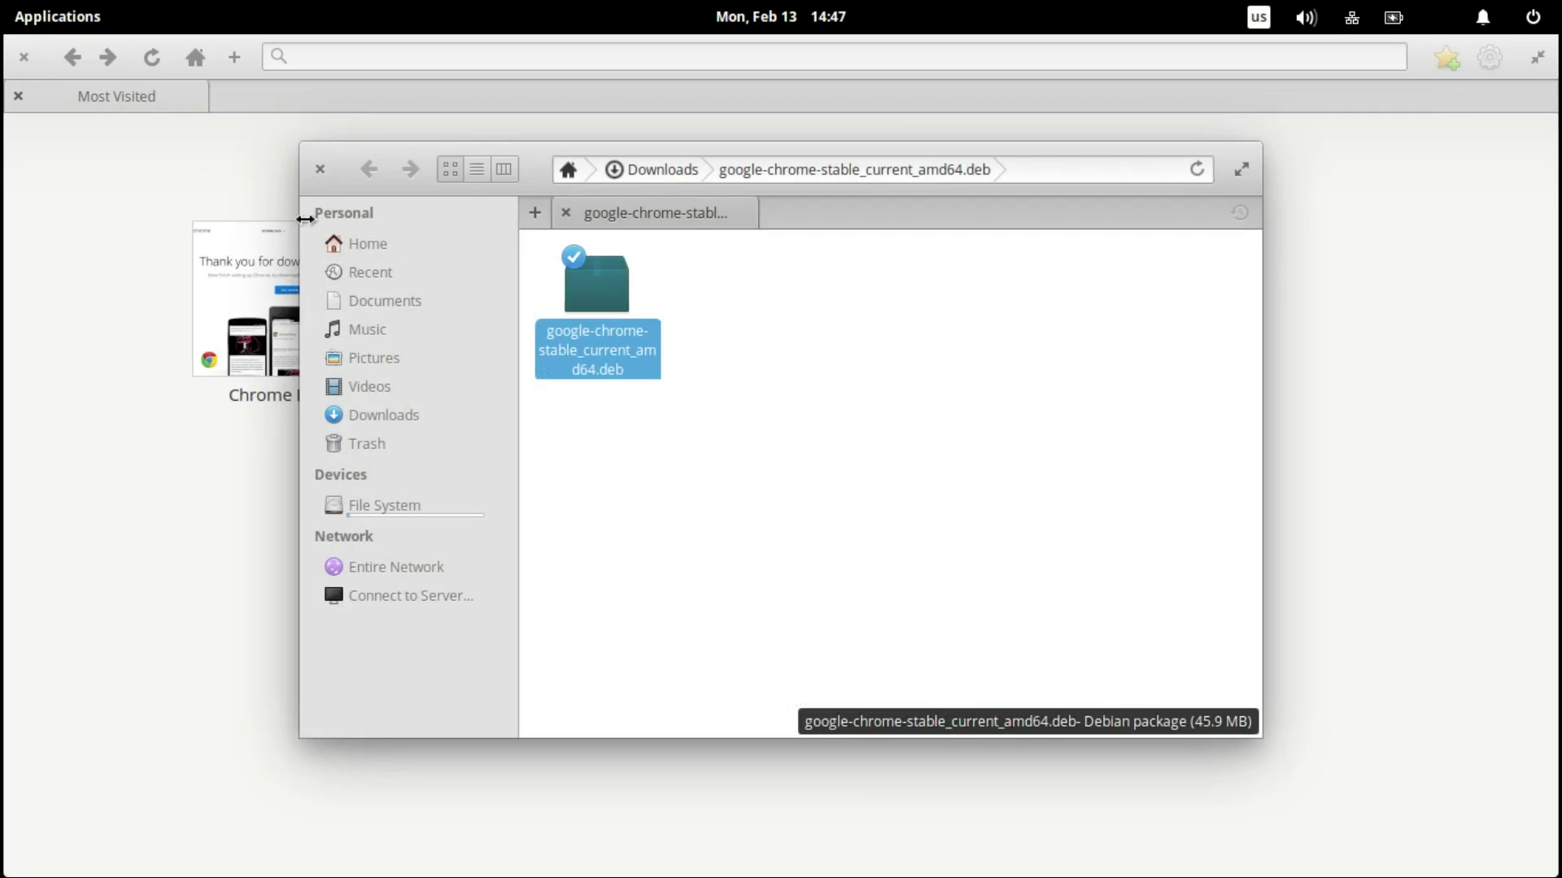
# Close the browser and open the Chrome .deb in GDebi Package Installer from Files.
pyautogui.click(24, 58)
pyautogui.click(25, 59)
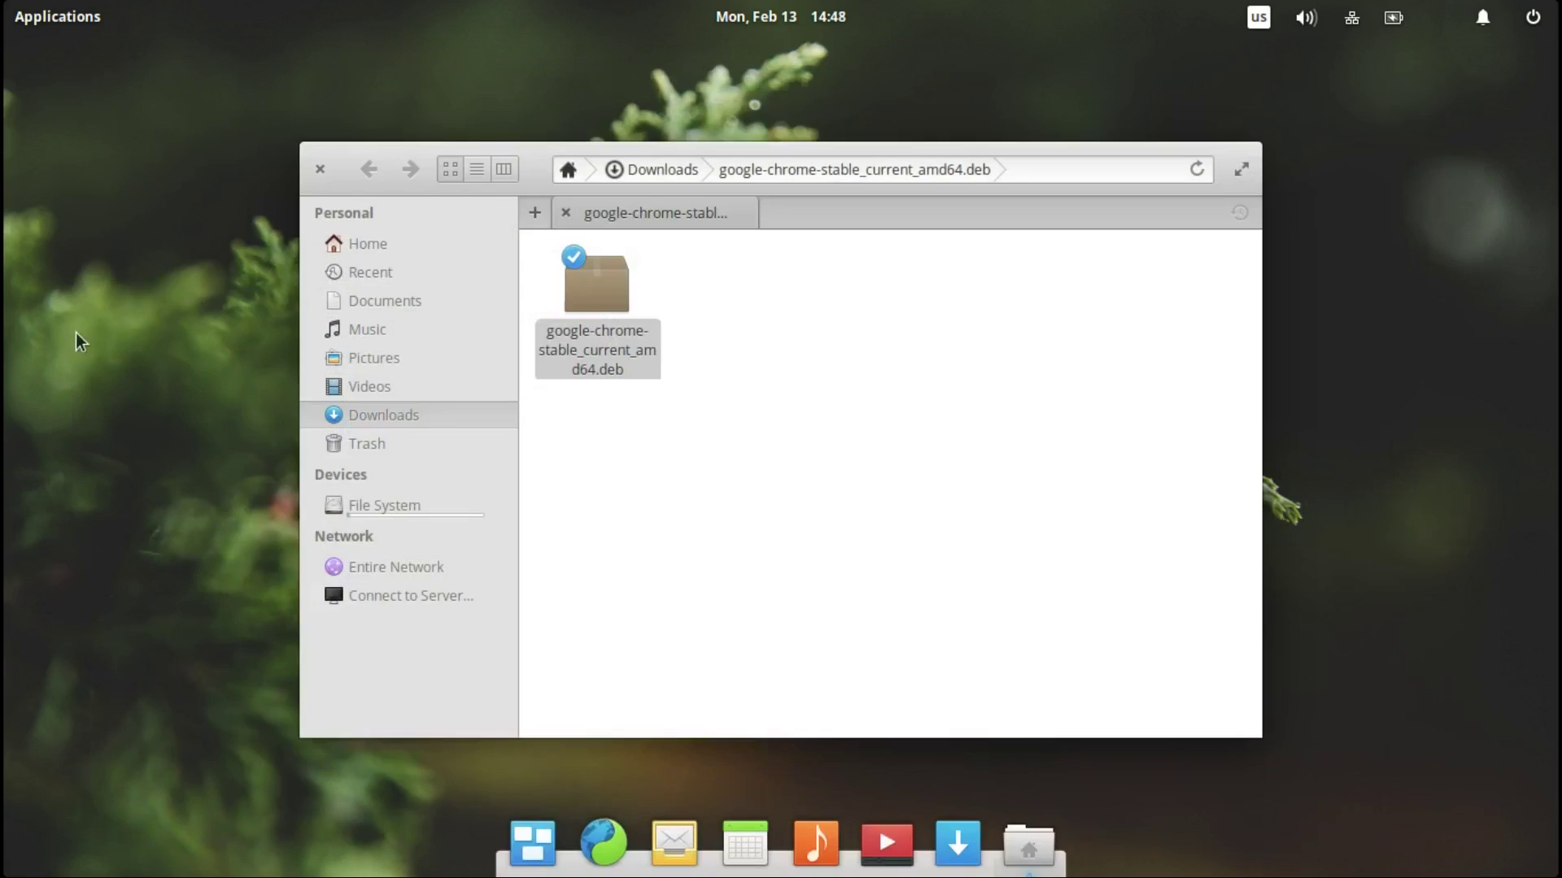
pyautogui.click(674, 492)
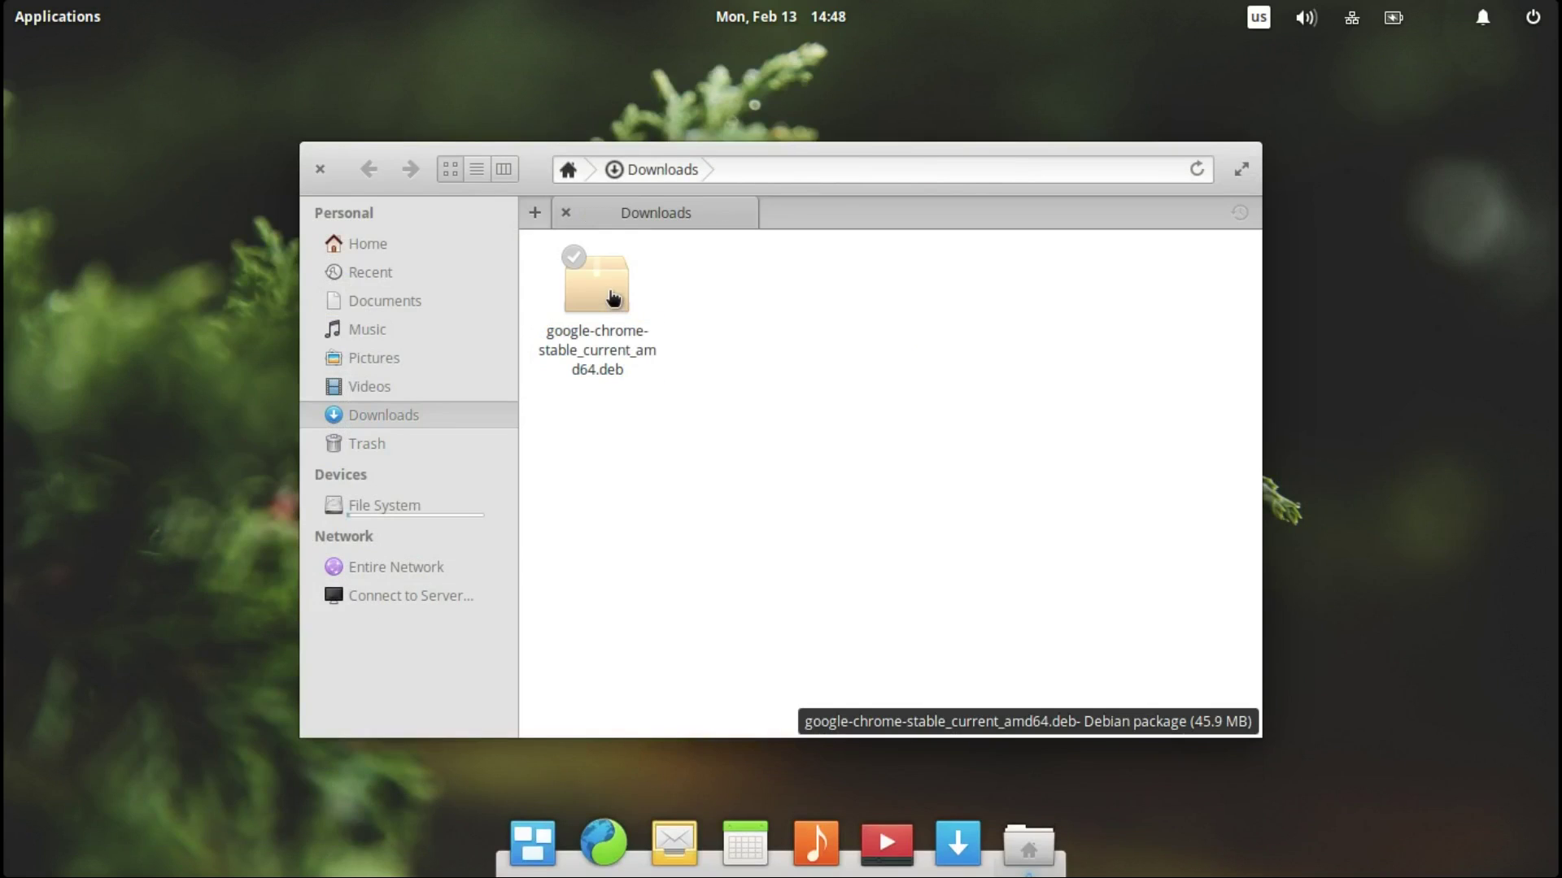
pyautogui.rightClick(612, 293)
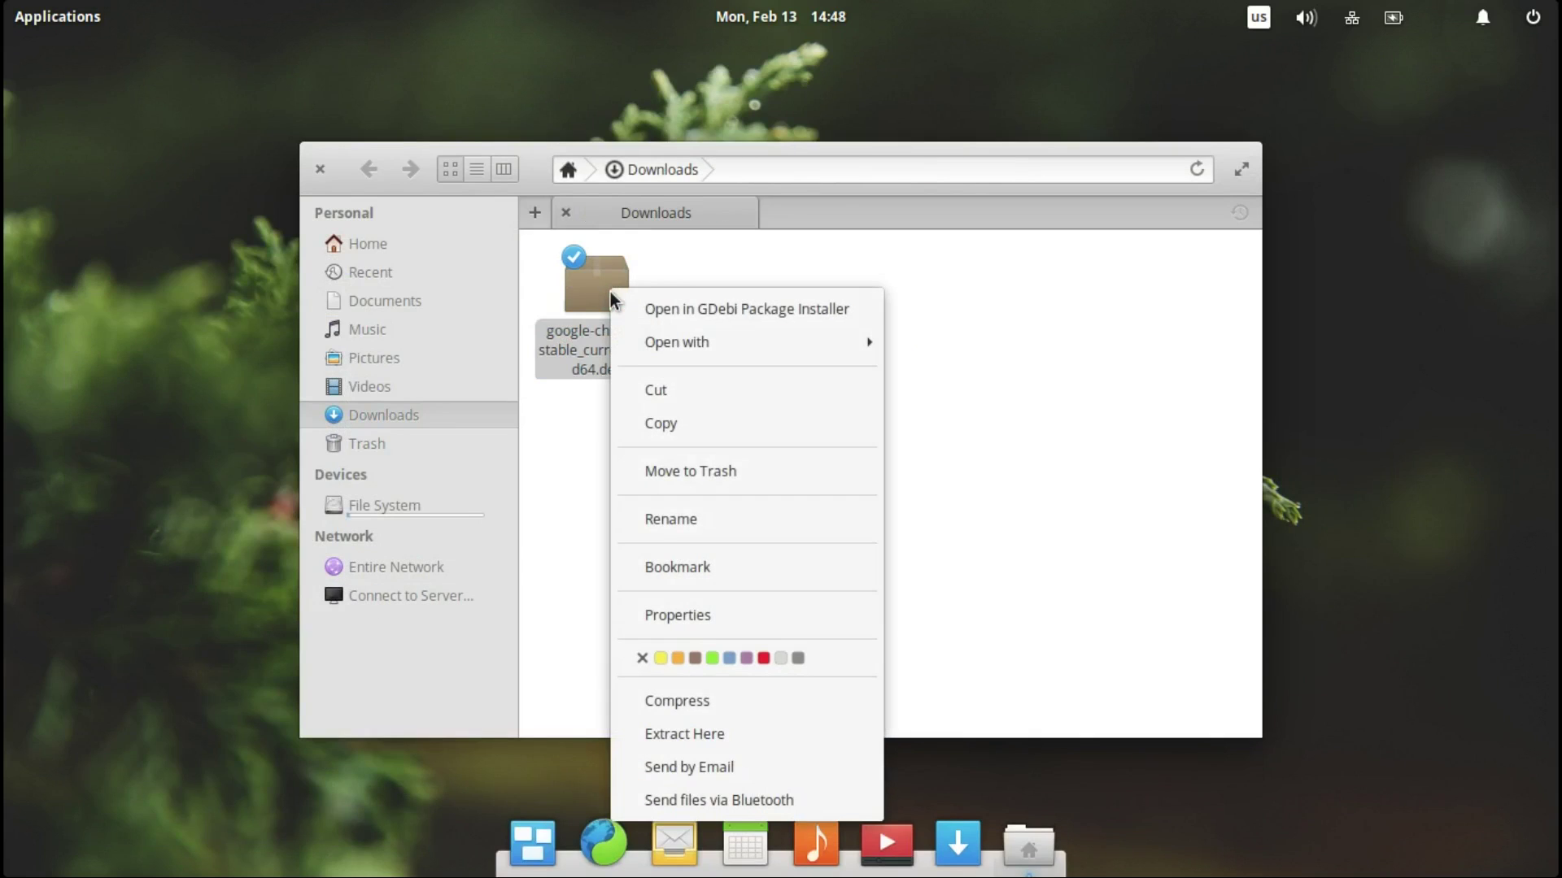
pyautogui.click(725, 309)
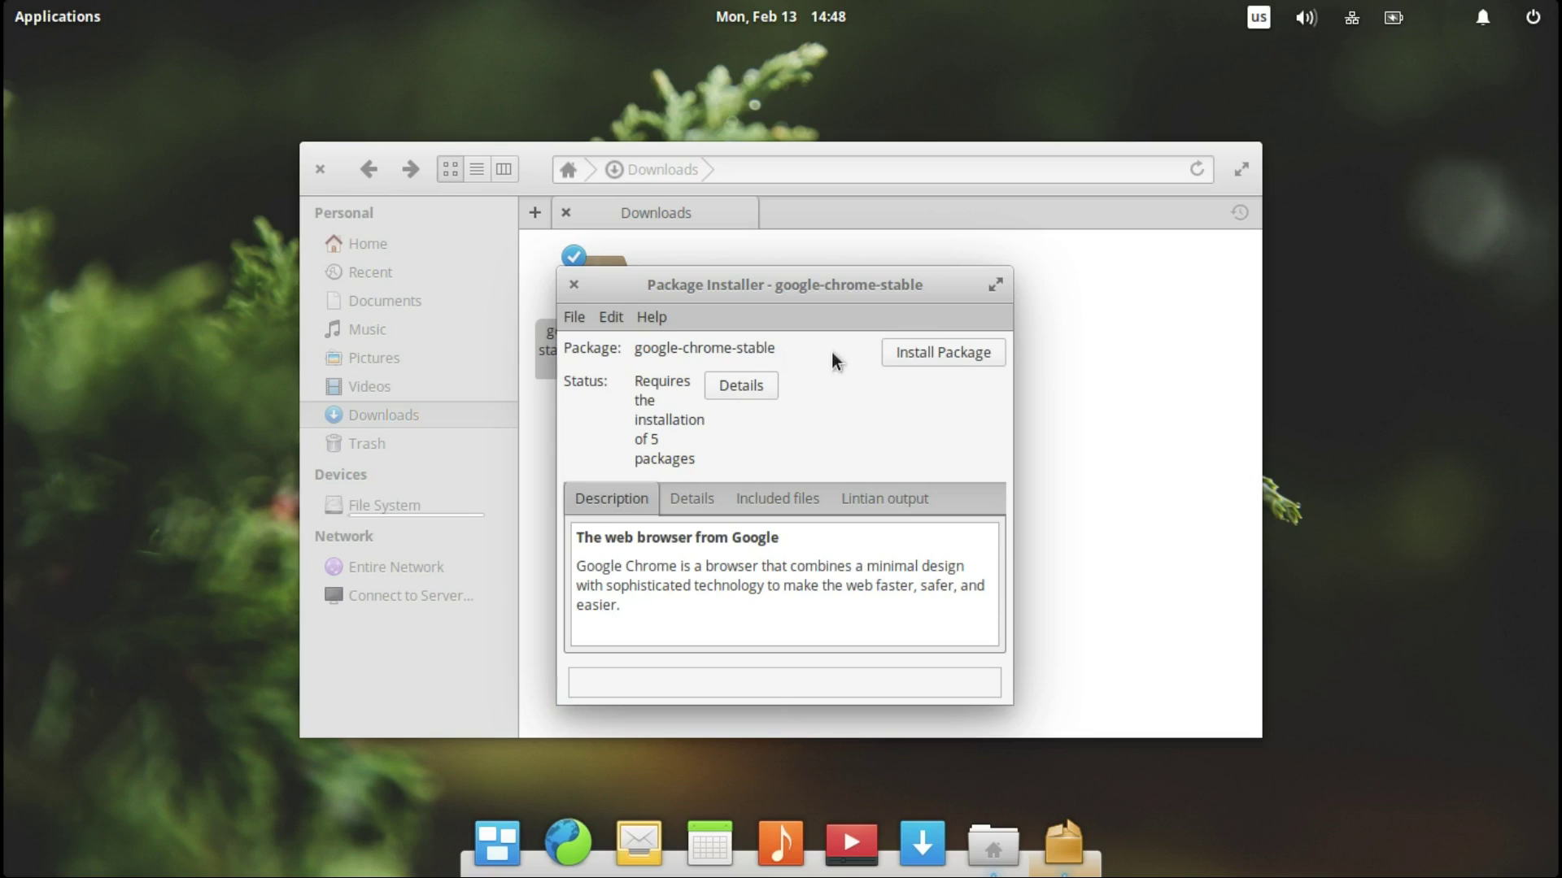
# Install google-chrome-stable with the admin password, letting the progress window auto-close.
pyautogui.click(918, 353)
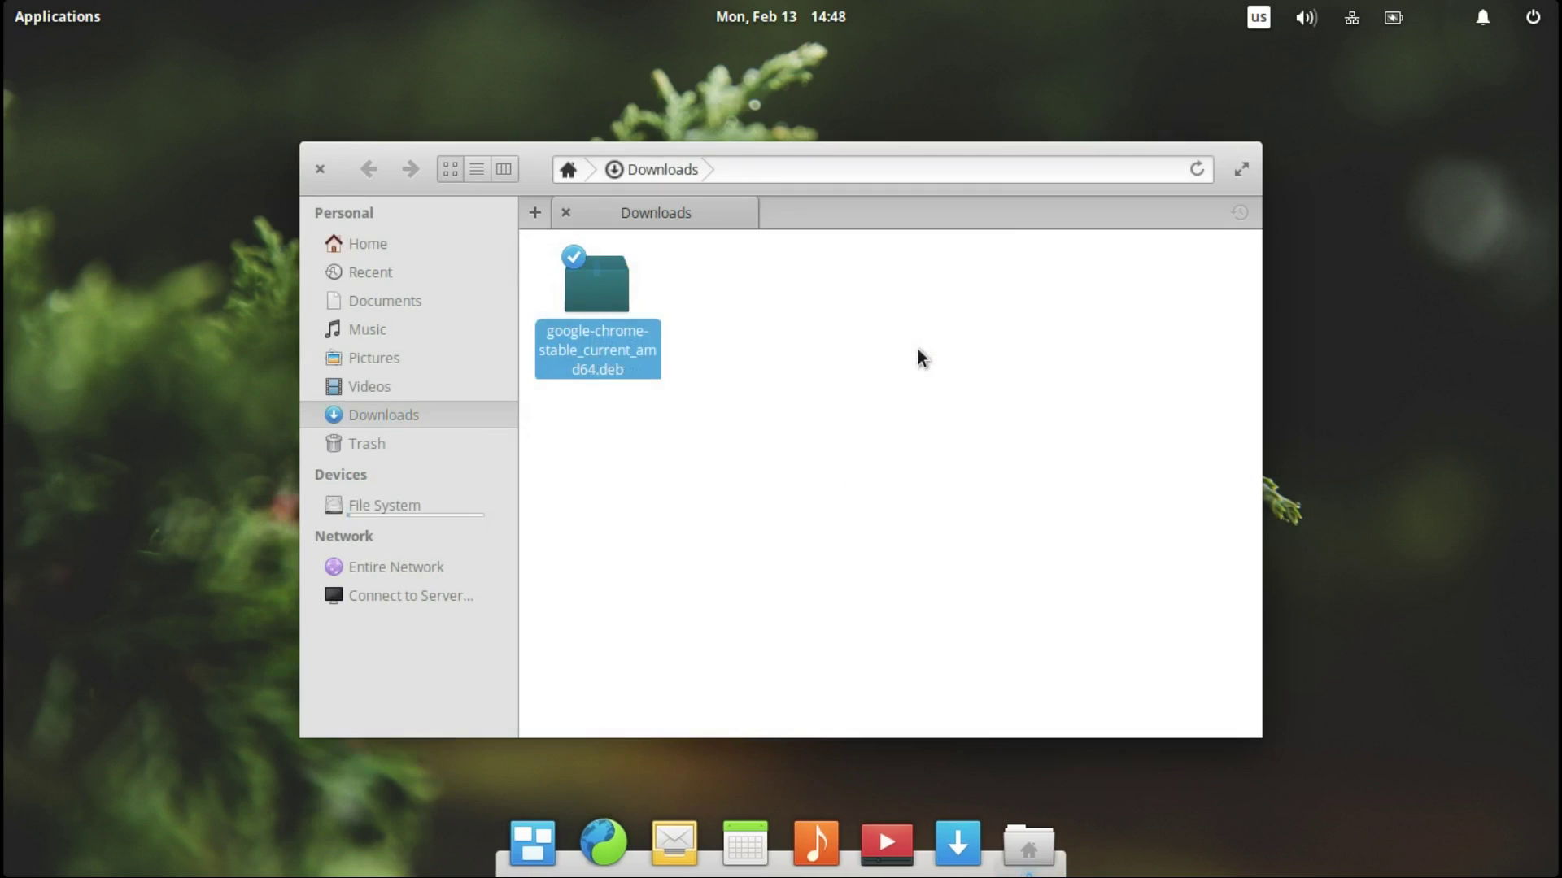
pyautogui.write('*****')
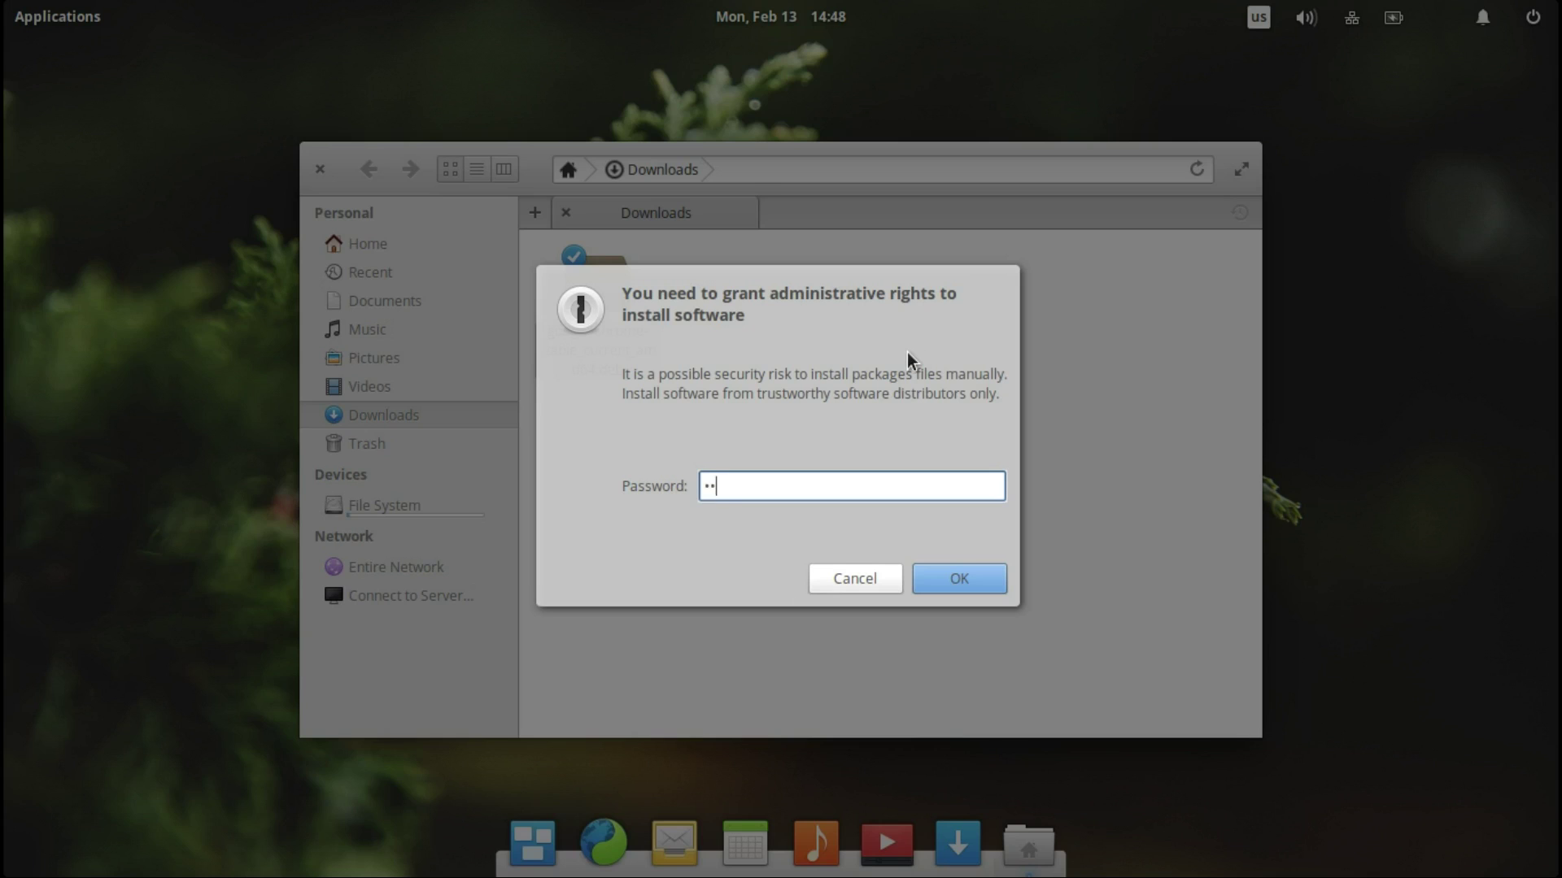
pyautogui.write('*')
pyautogui.press('Return')
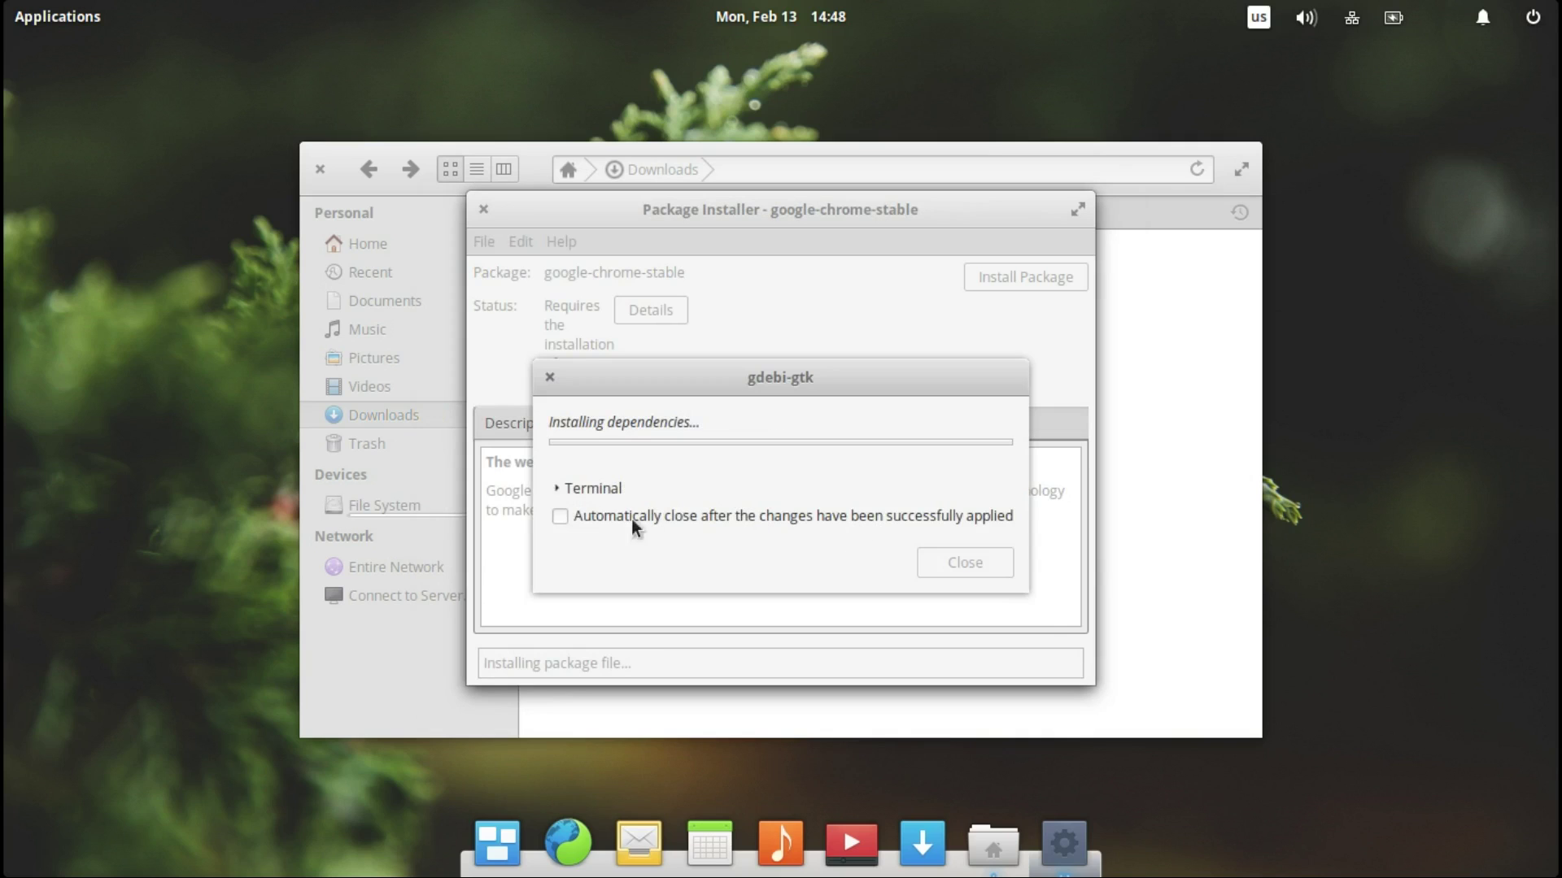
pyautogui.click(561, 516)
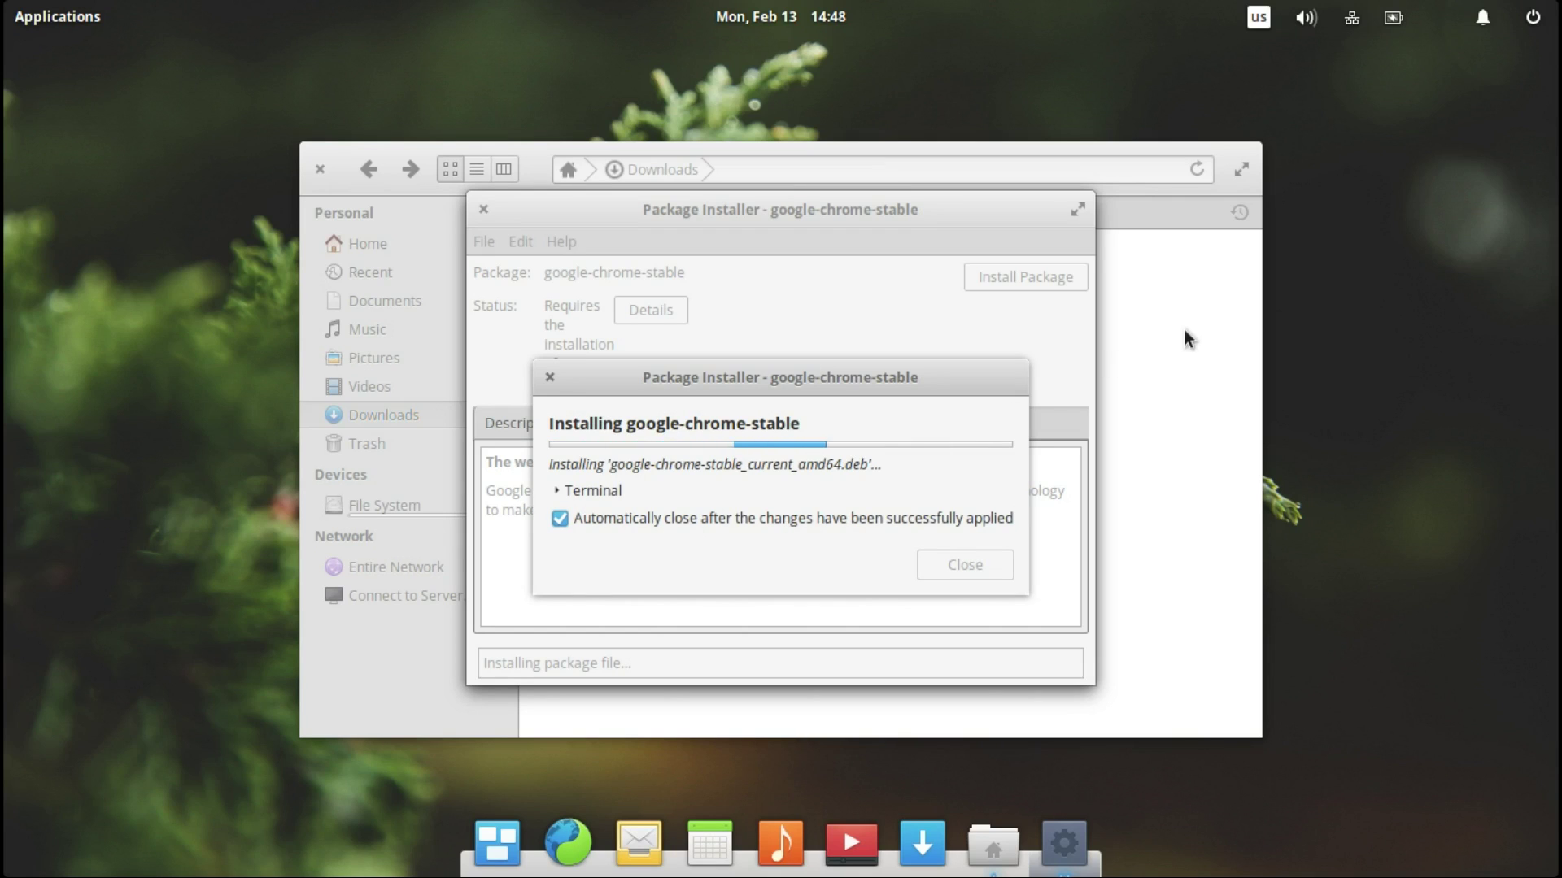
# Close the Downloads folder window and the finished GDebi installer.
pyautogui.click(920, 281)
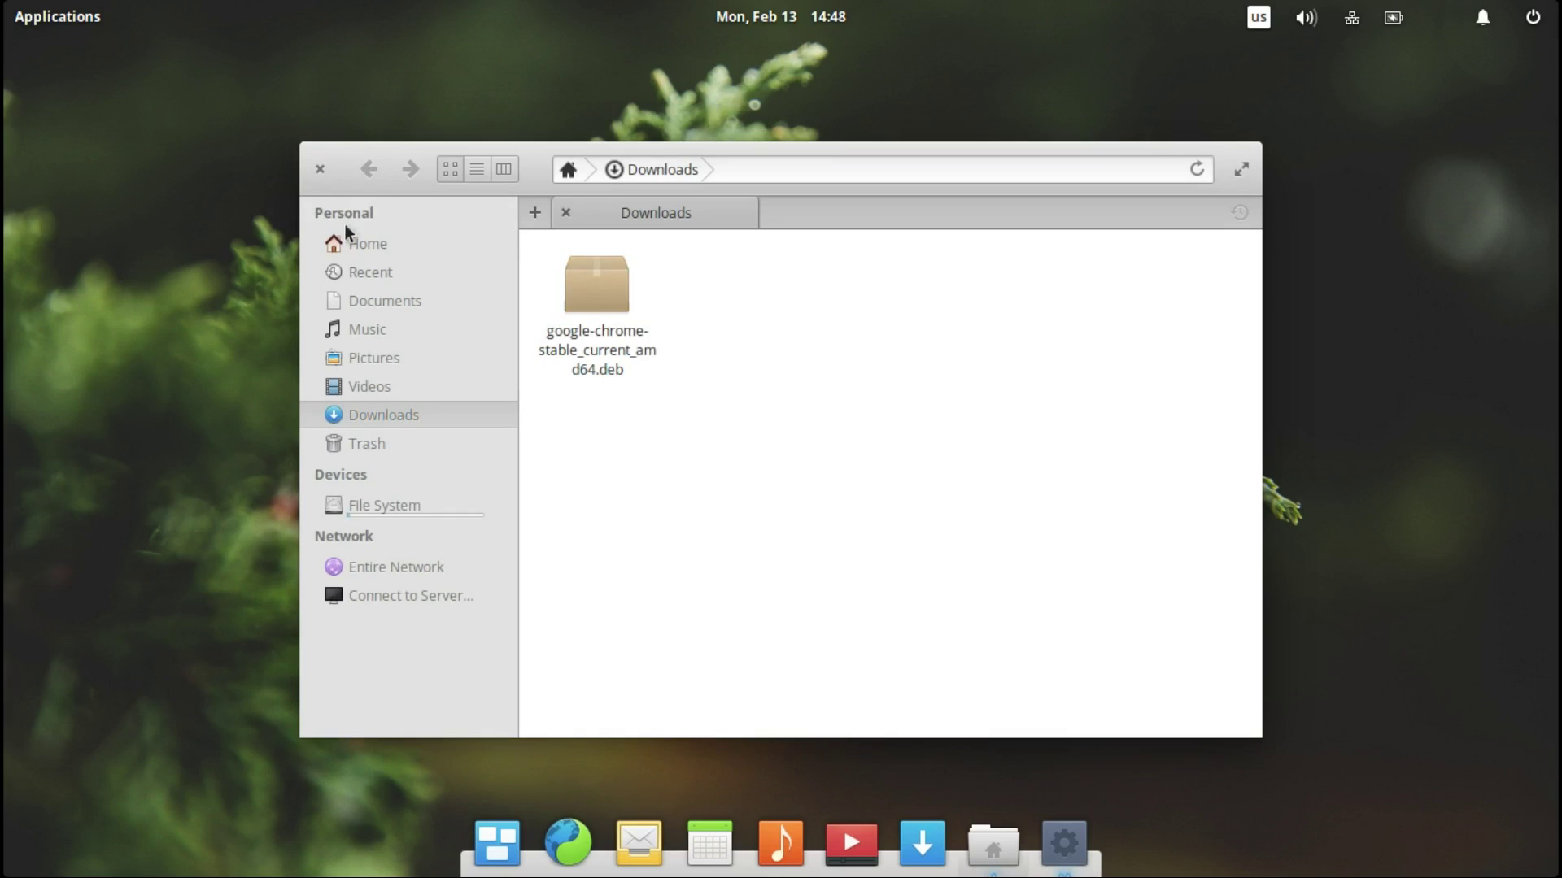
pyautogui.click(1066, 848)
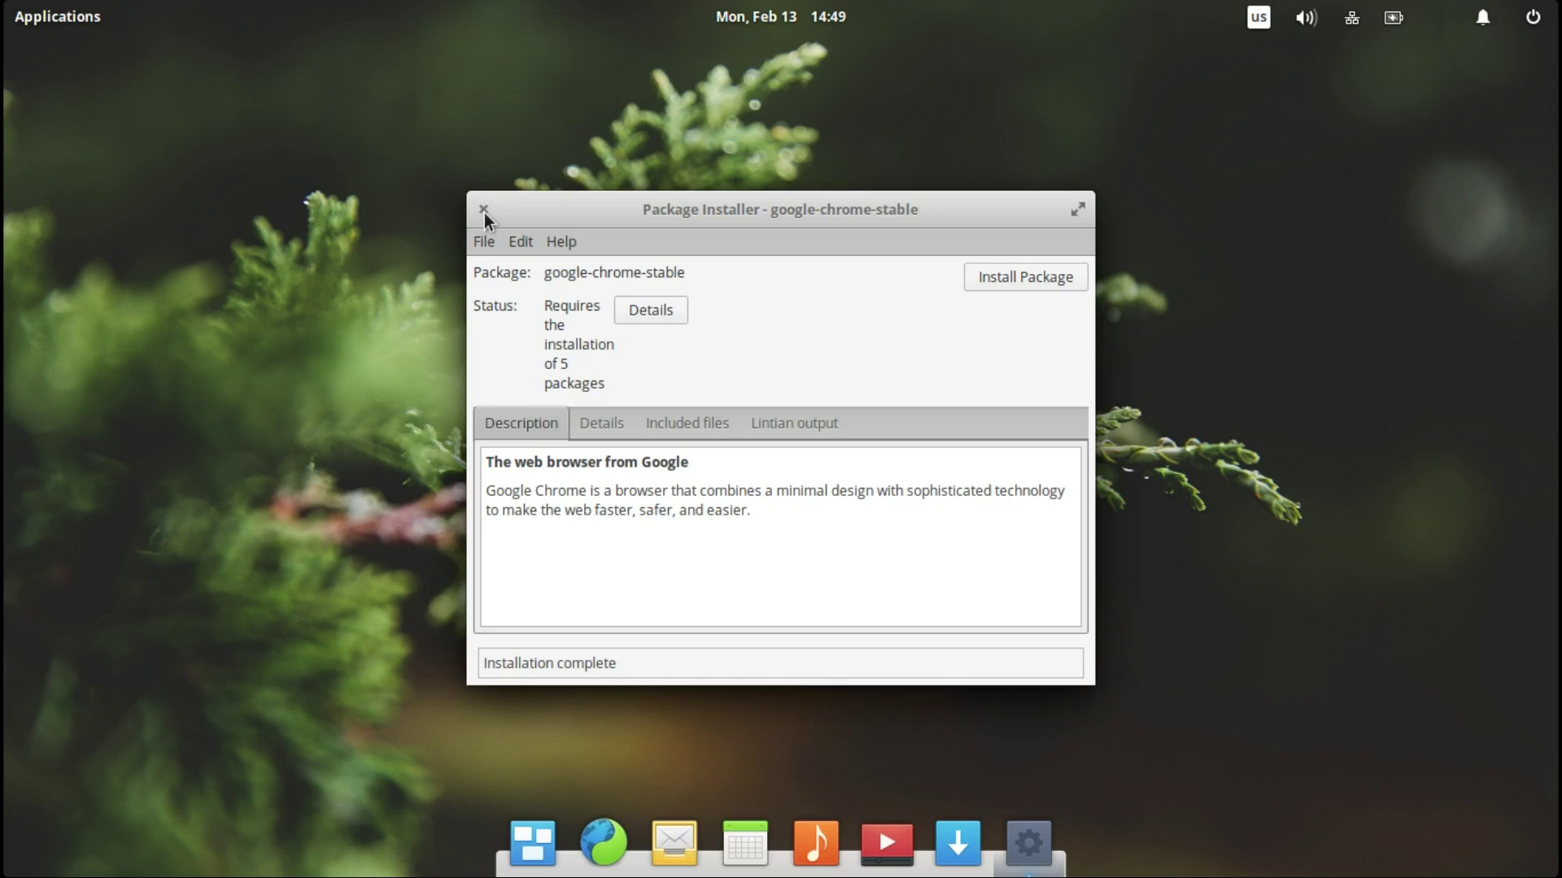
pyautogui.click(484, 211)
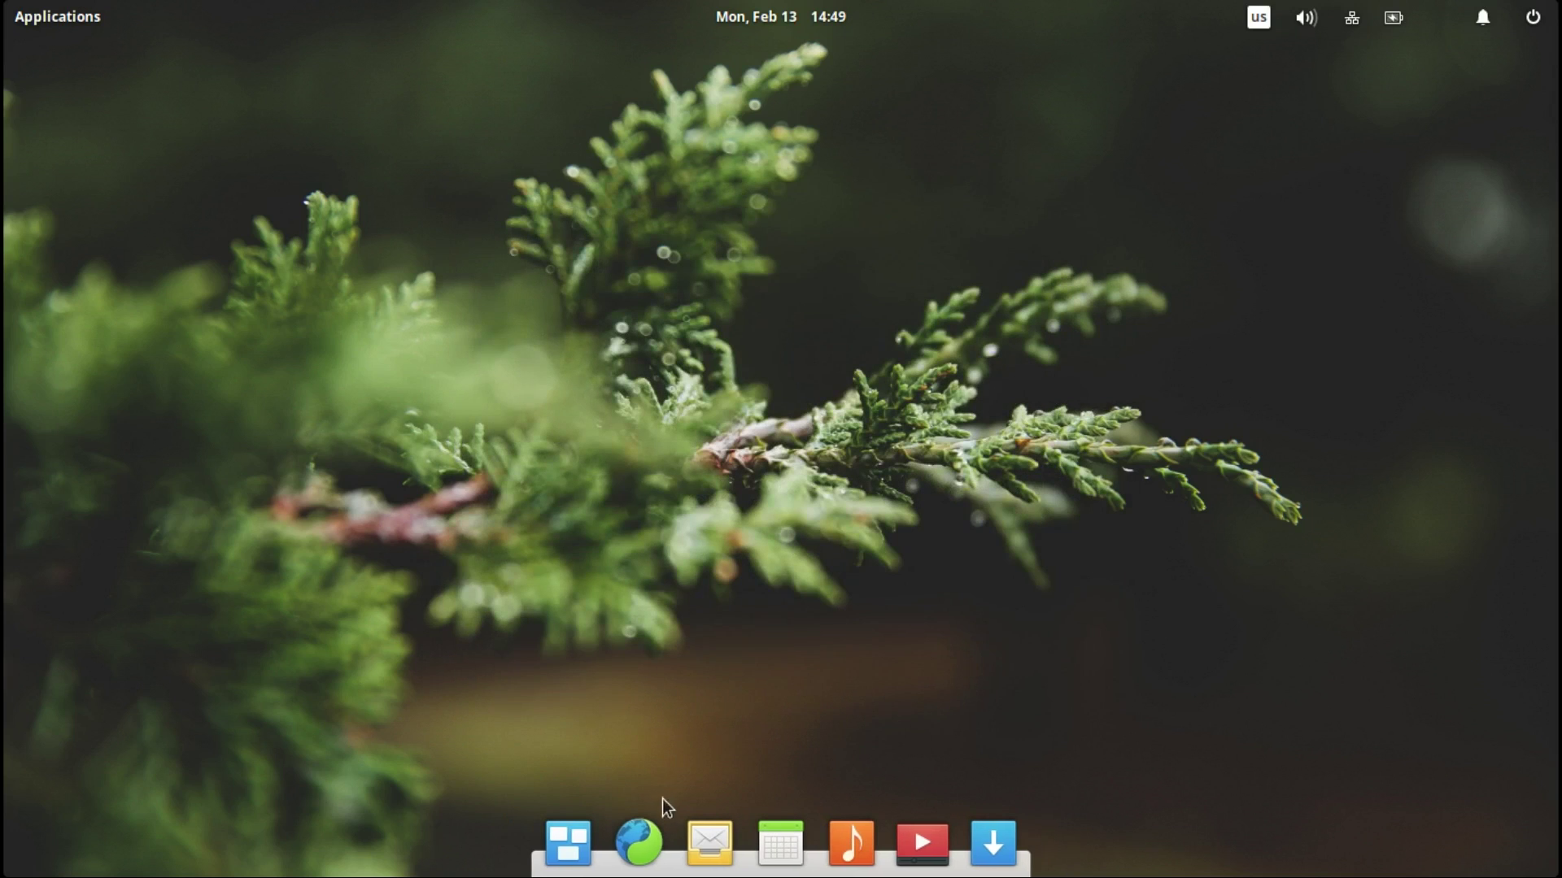
# Unpin Epiphany from the dock and launch Google Chrome from Applications.
pyautogui.rightClick(645, 850)
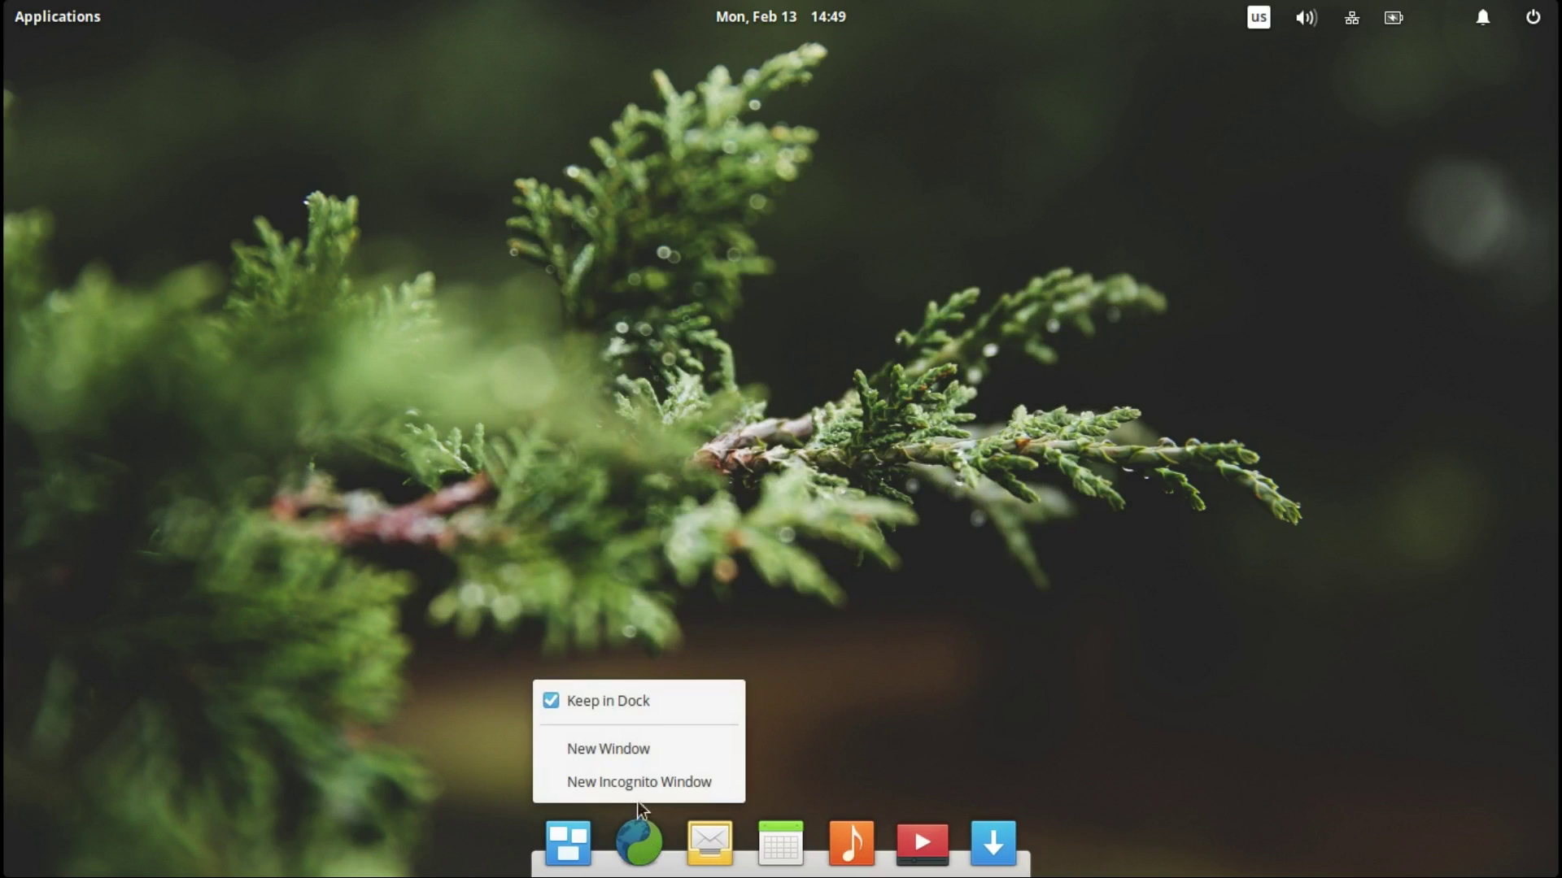
pyautogui.click(631, 705)
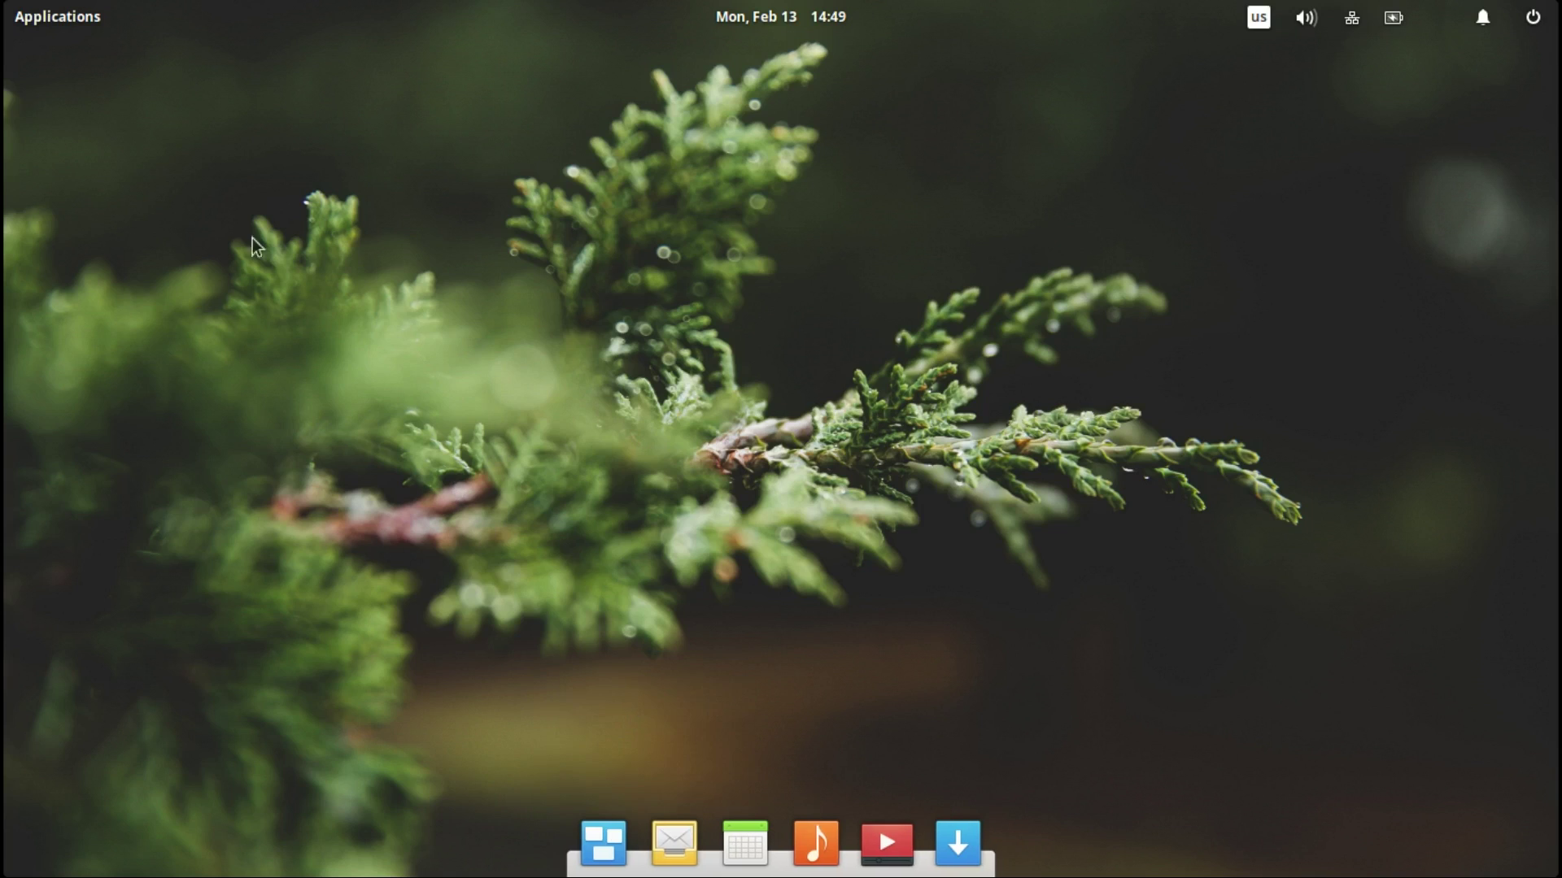
pyautogui.click(70, 23)
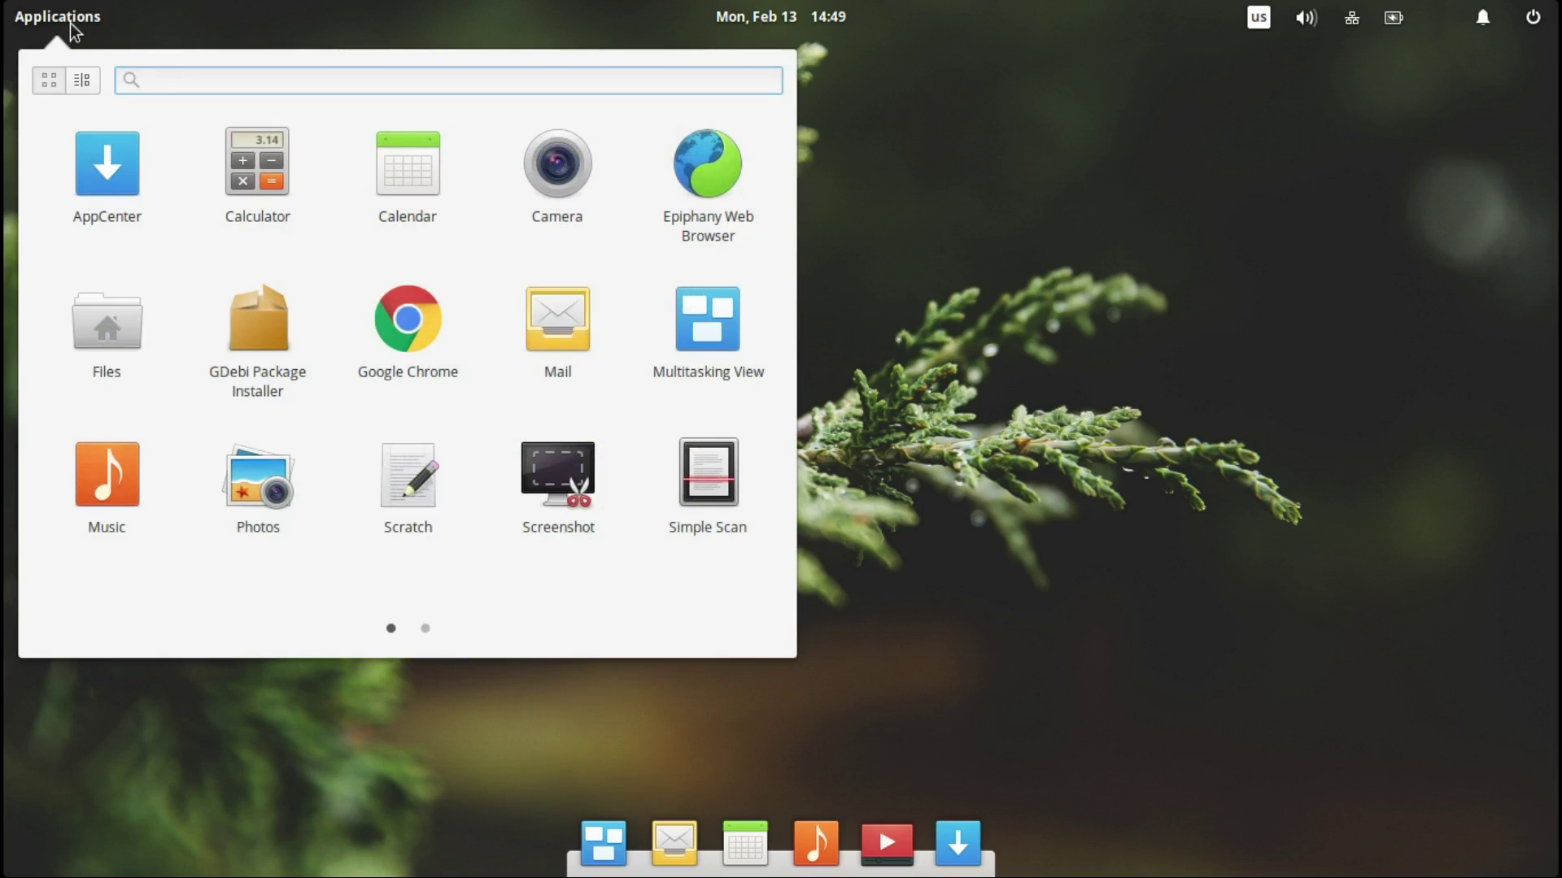
pyautogui.click(404, 333)
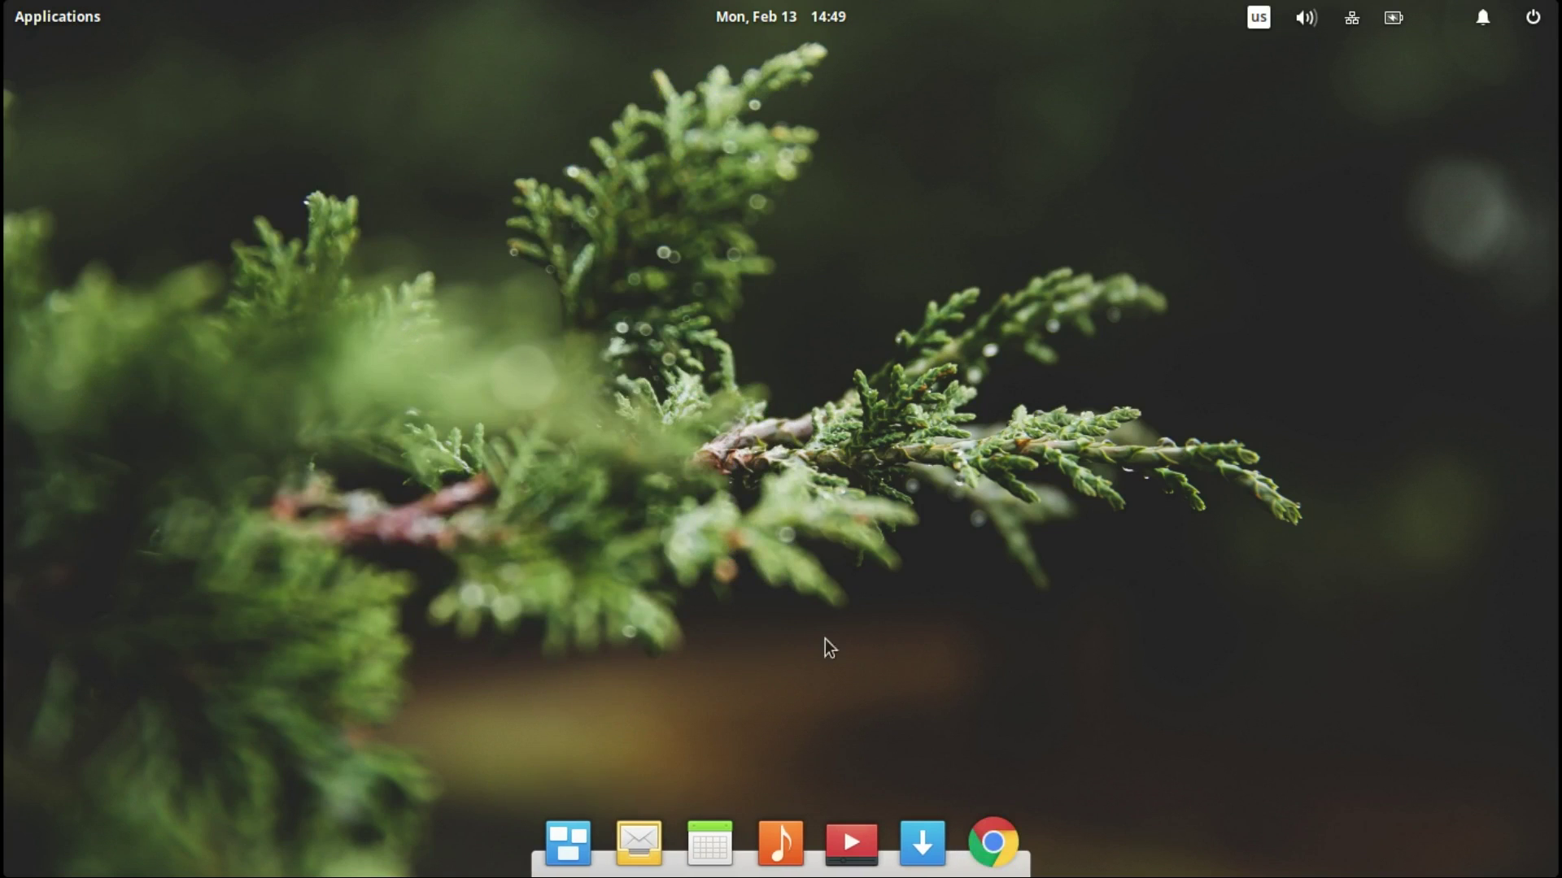
# Keep Chrome in the dock beside Multitasking View and turn off usage statistics at first run.
pyautogui.rightClick(993, 853)
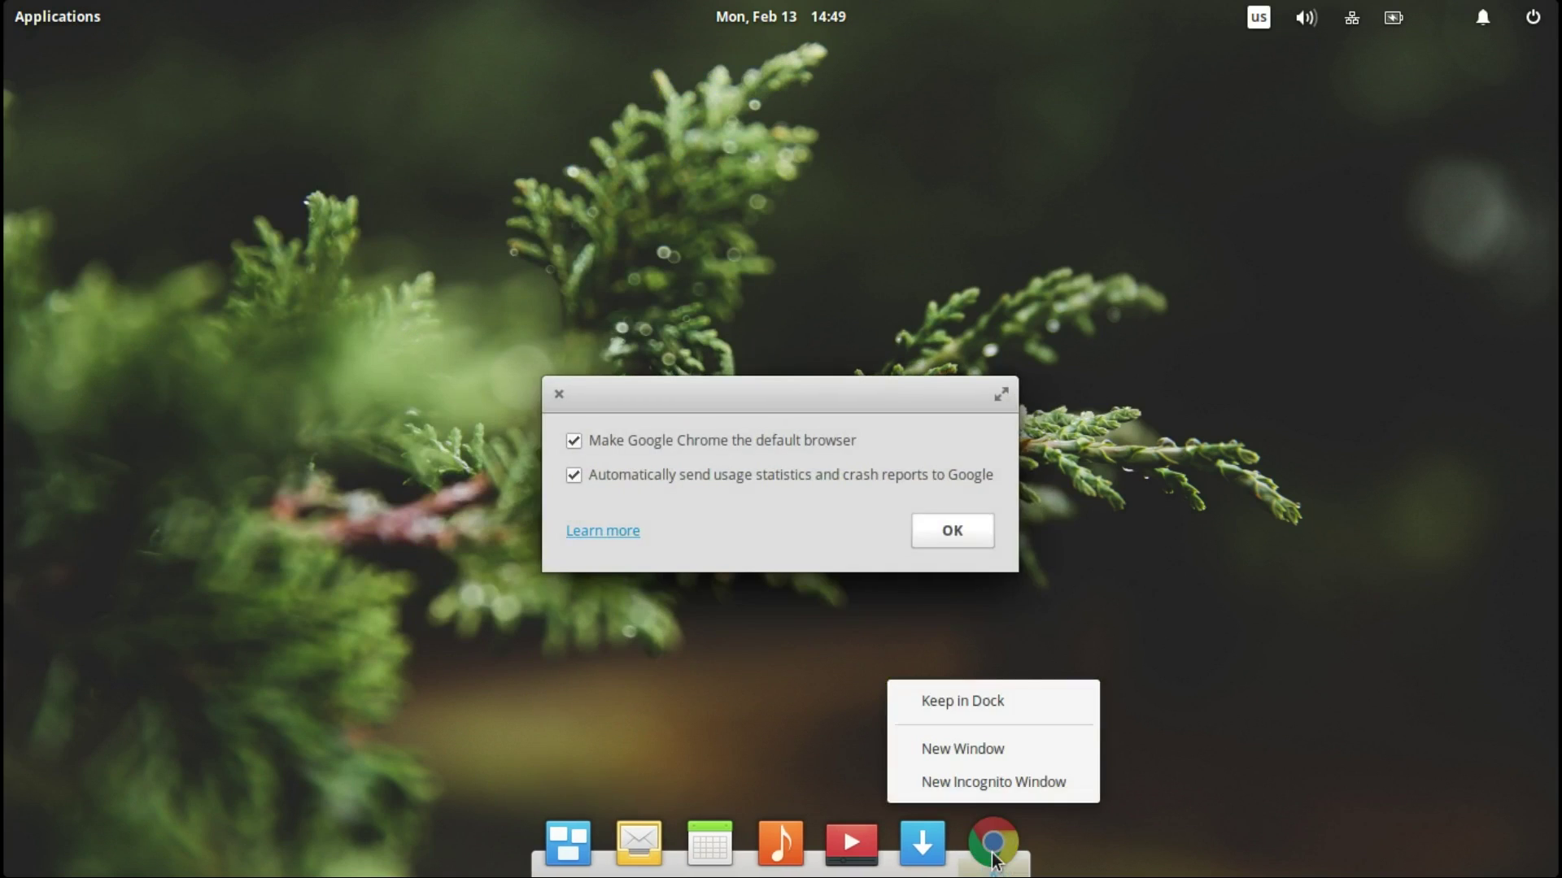
pyautogui.click(936, 700)
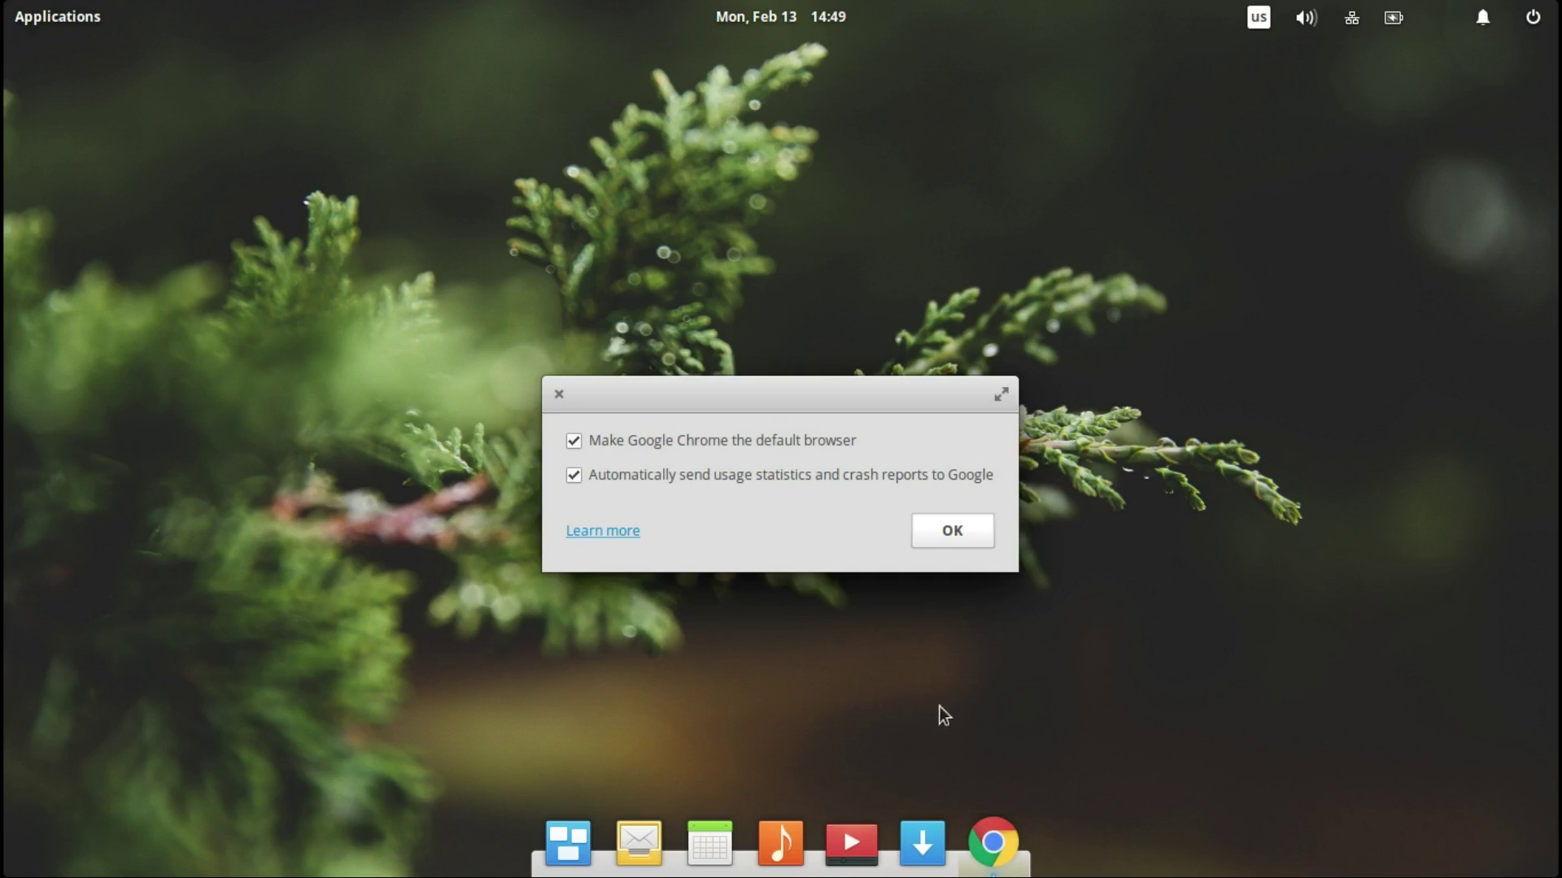
pyautogui.moveTo(992, 842); pyautogui.dragTo(642, 838)
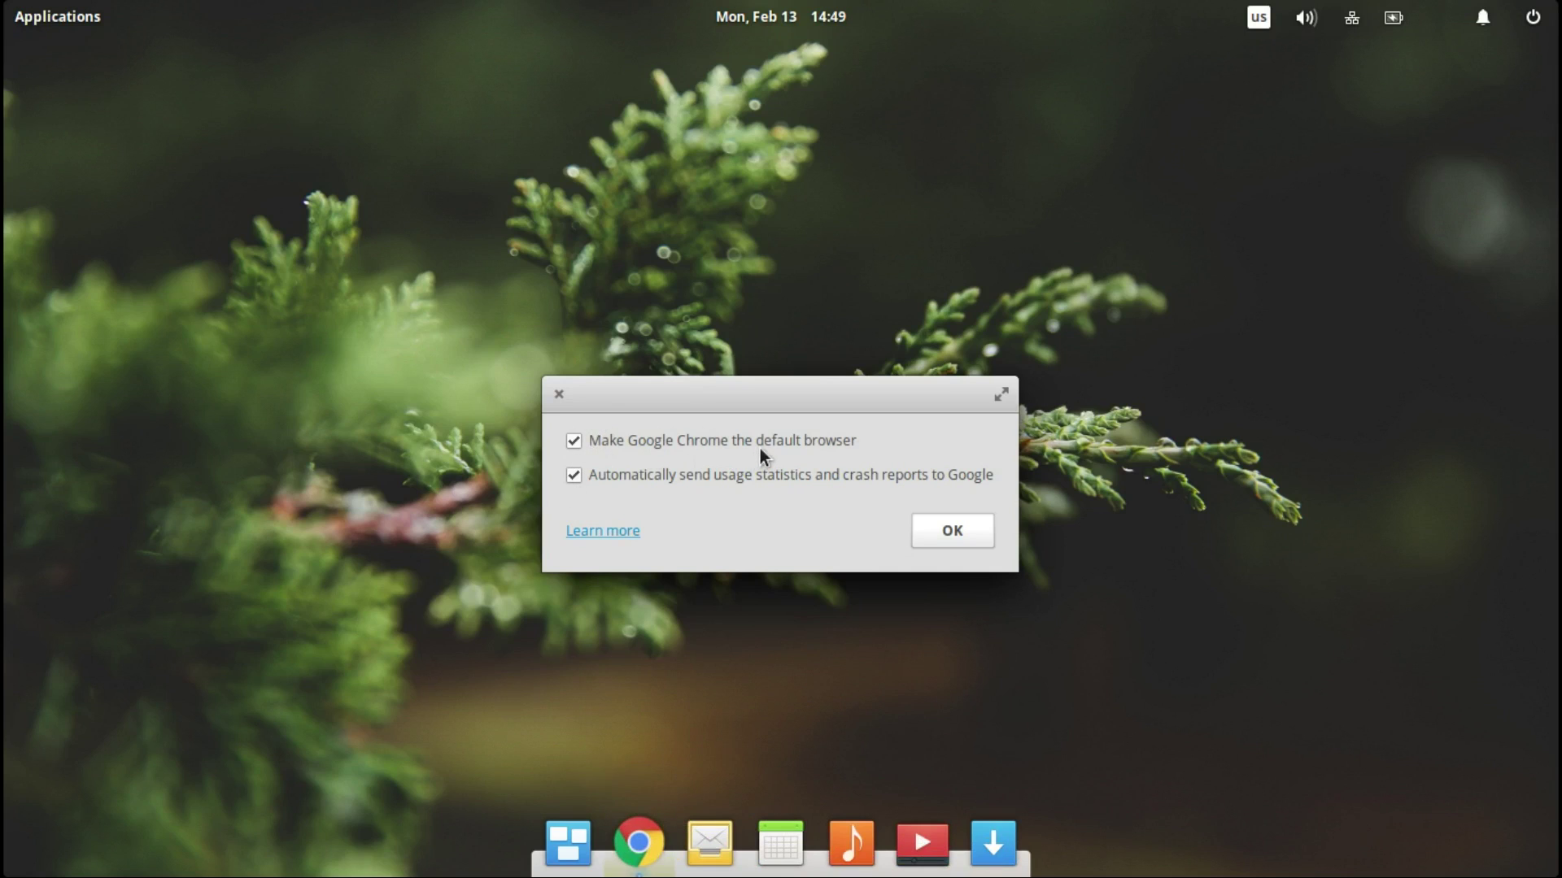
pyautogui.click(851, 475)
pyautogui.click(942, 538)
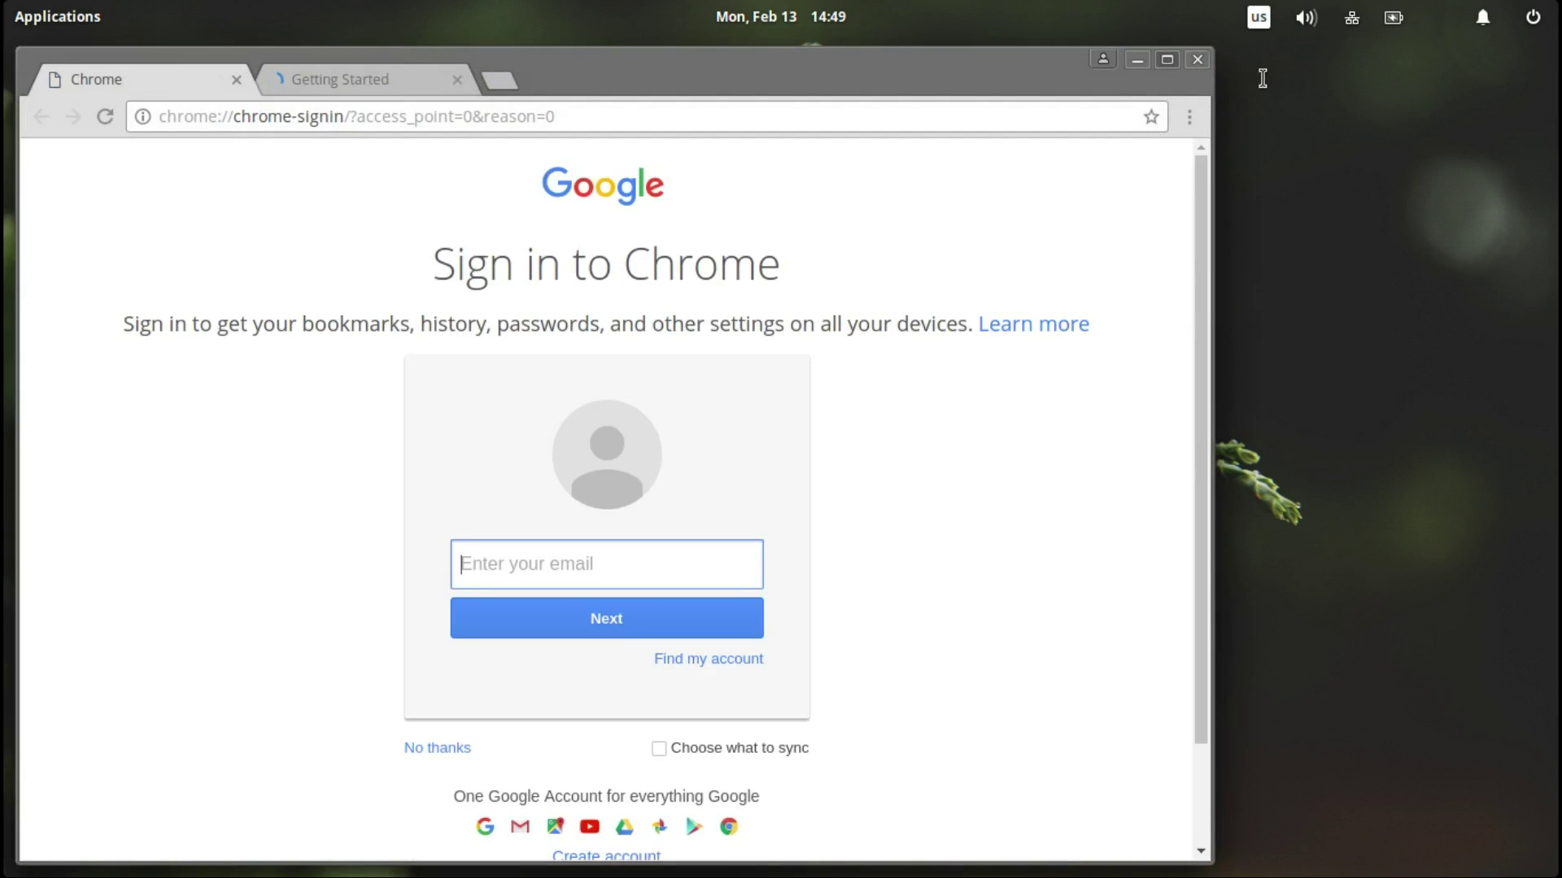
# Maximize Chrome and open Help > About Google Chrome (chrome://help).
pyautogui.click(1168, 62)
pyautogui.click(1538, 91)
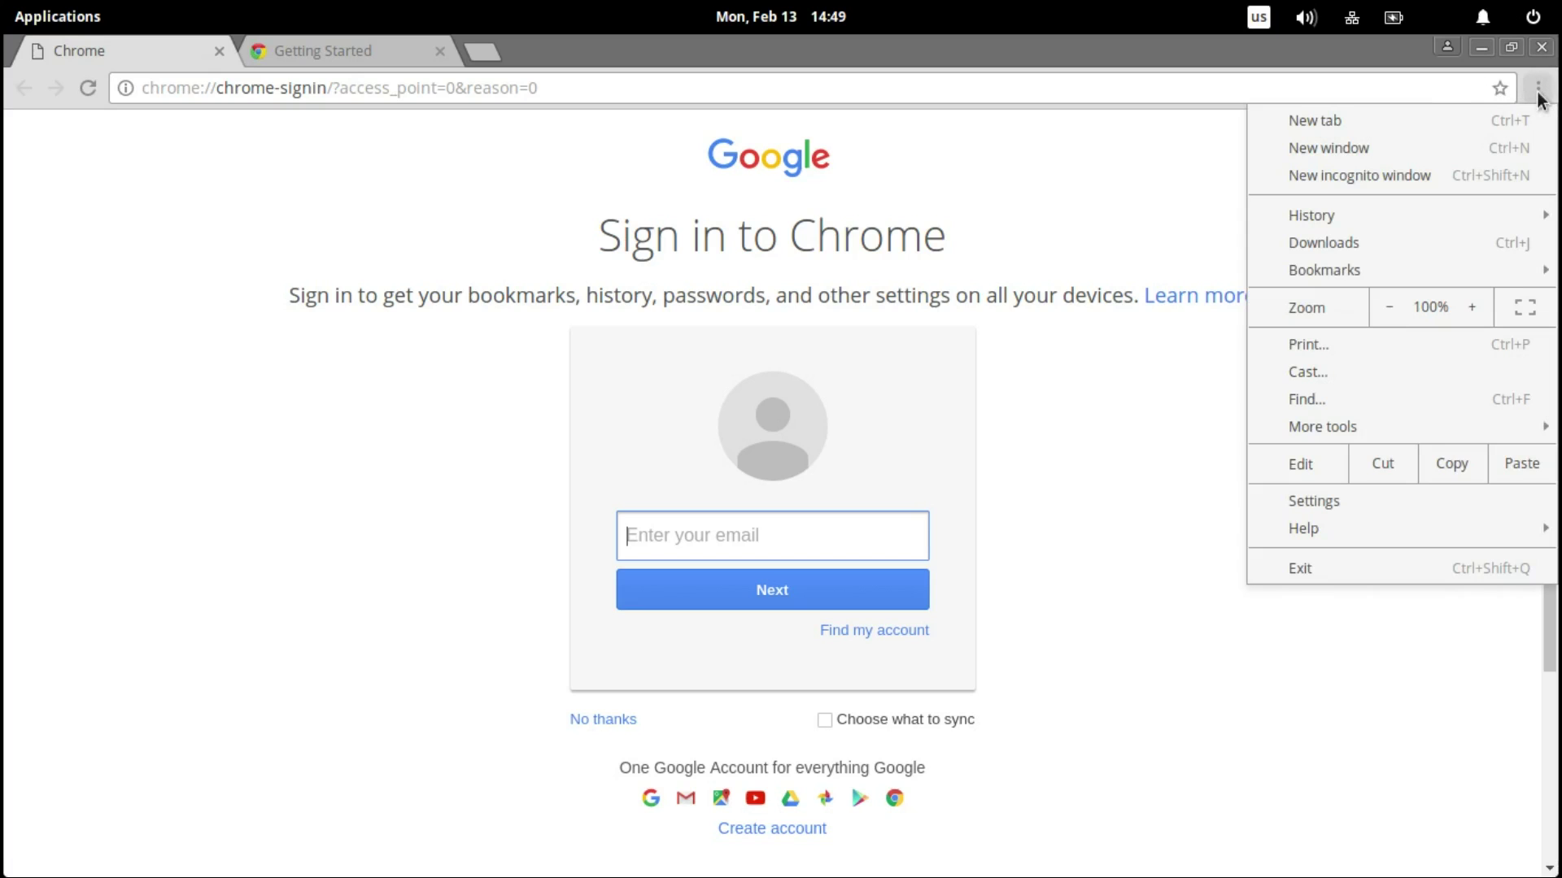
pyautogui.moveTo(1411, 529)
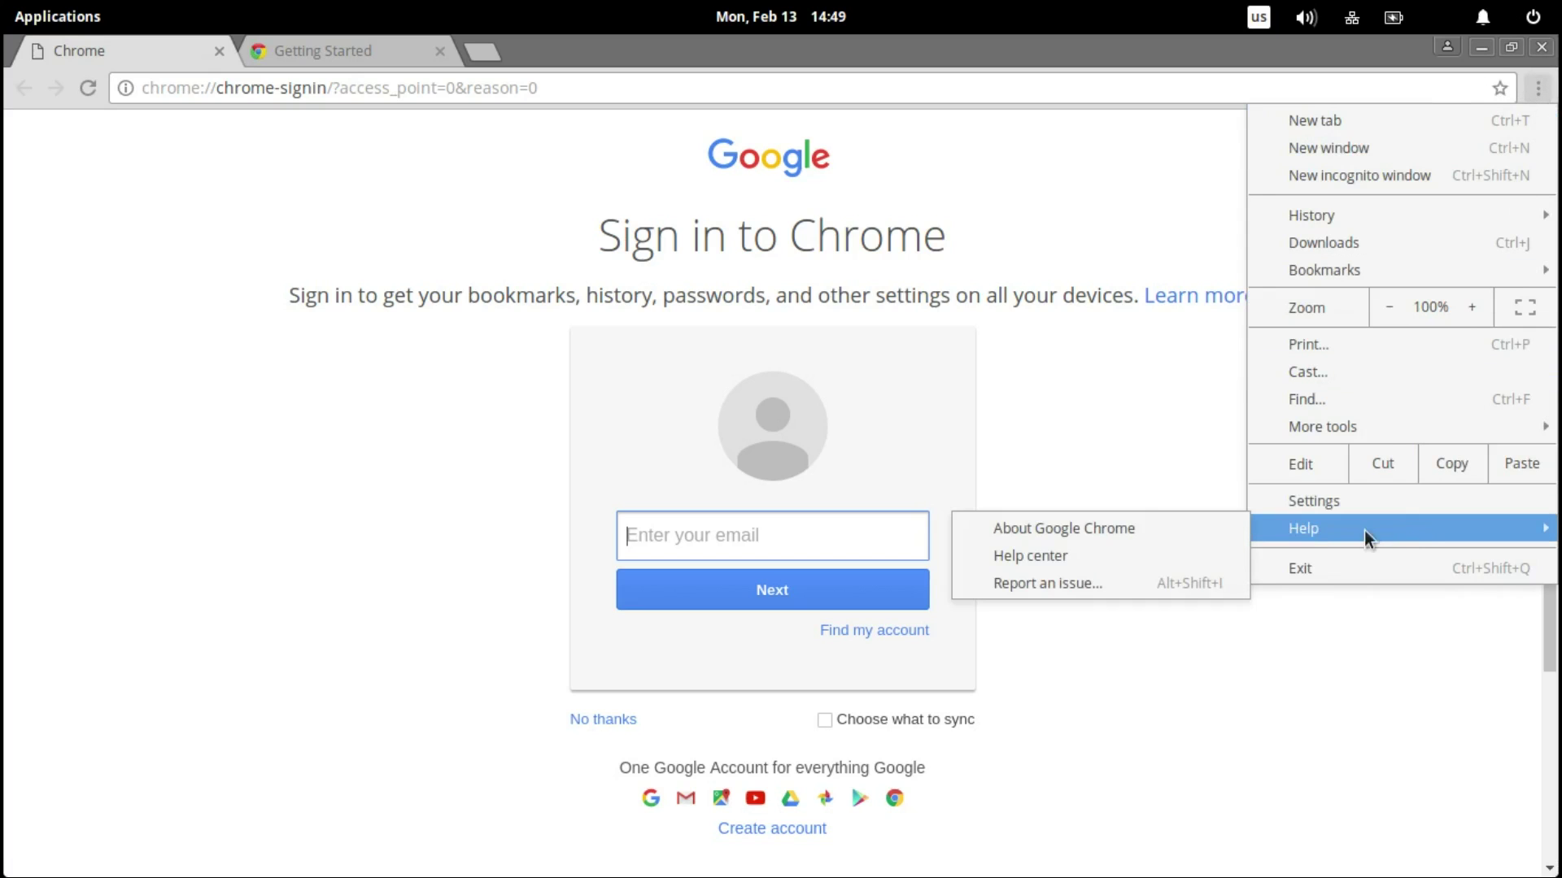
pyautogui.click(1168, 532)
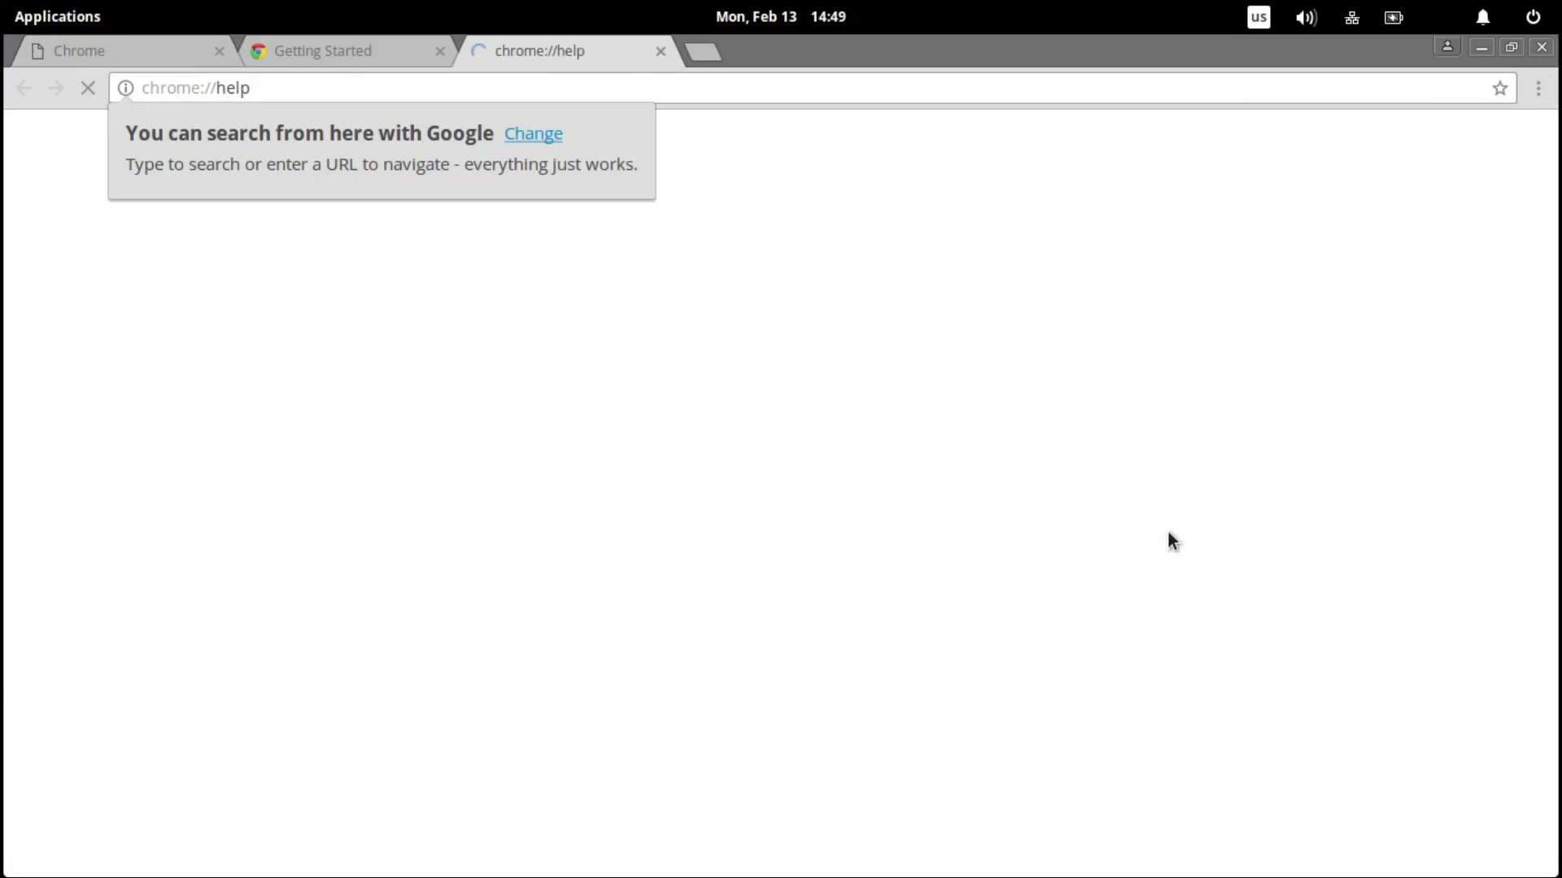